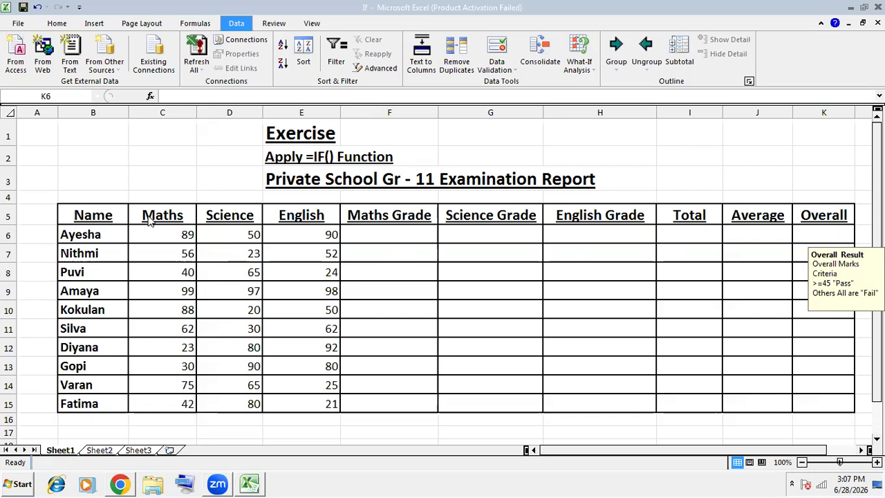
Examine the criteria notes for the grade, Total, Average and Overall cells in row 6, F6 through K6.
{"action": "left_click", "coordinate": [385, 234]}
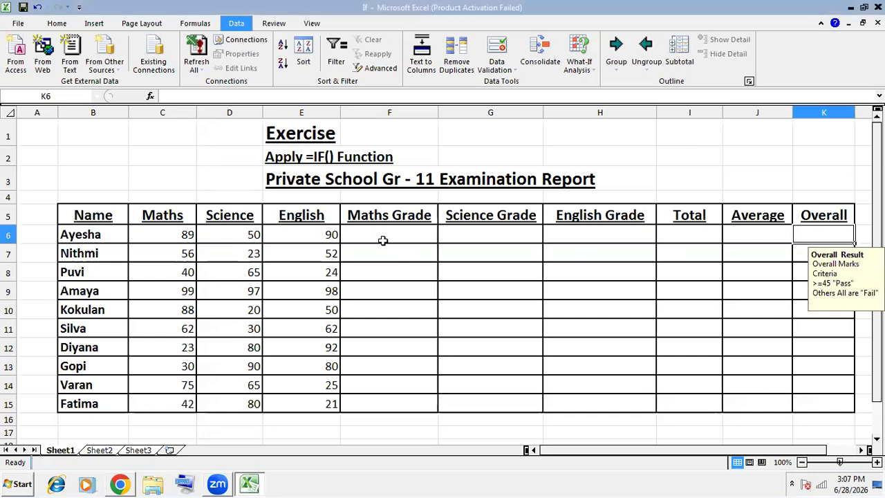
{"action": "left_click", "coordinate": [381, 237]}
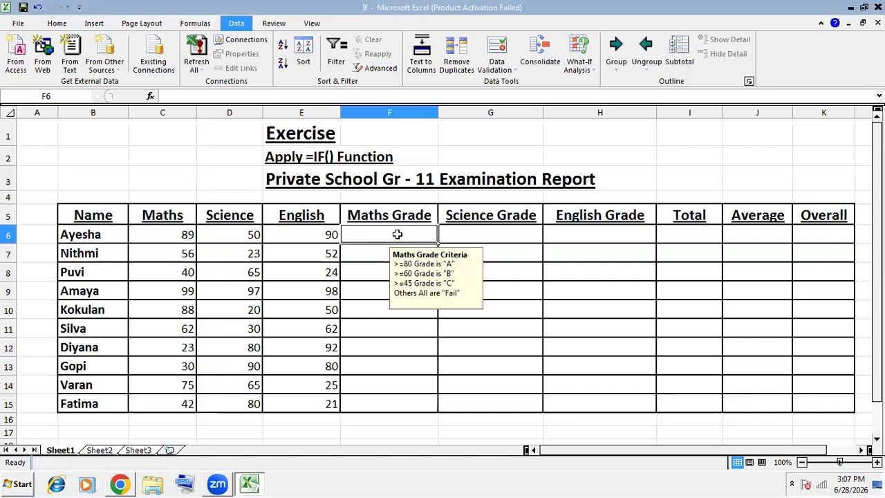
{"action": "left_click", "coordinate": [472, 232]}
{"action": "left_click", "coordinate": [577, 236]}
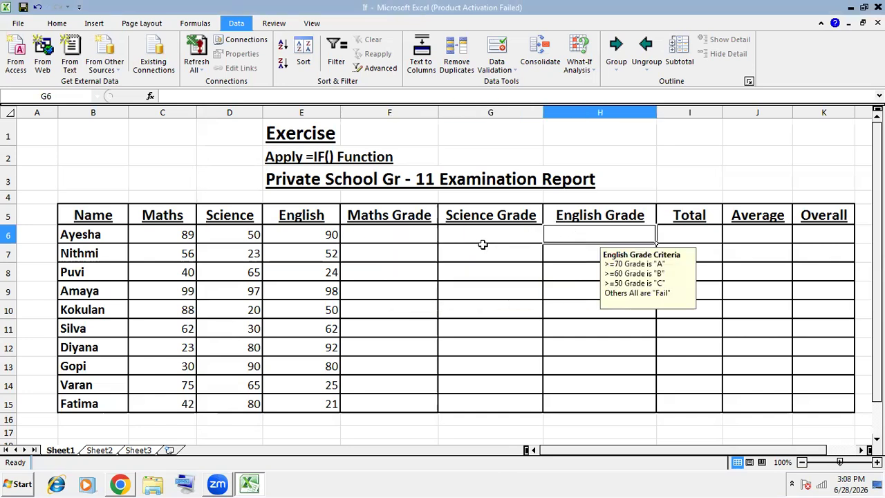
{"action": "left_click", "coordinate": [398, 233]}
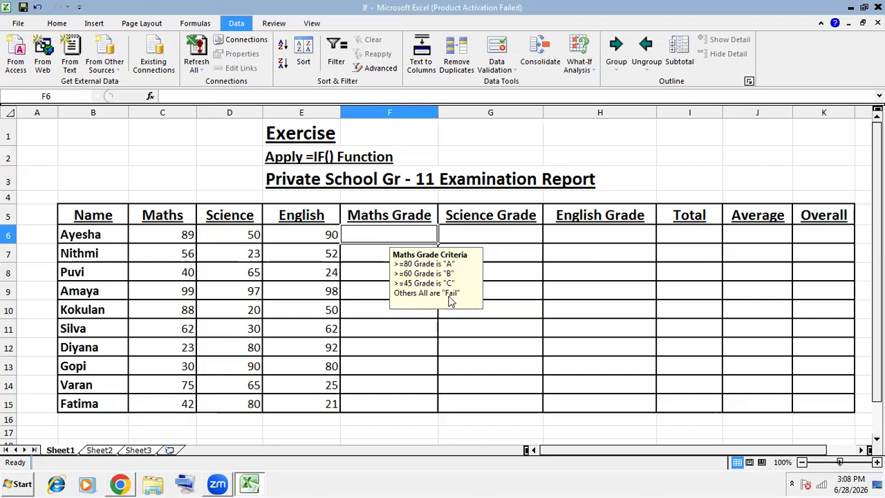
{"action": "left_click", "coordinate": [484, 236]}
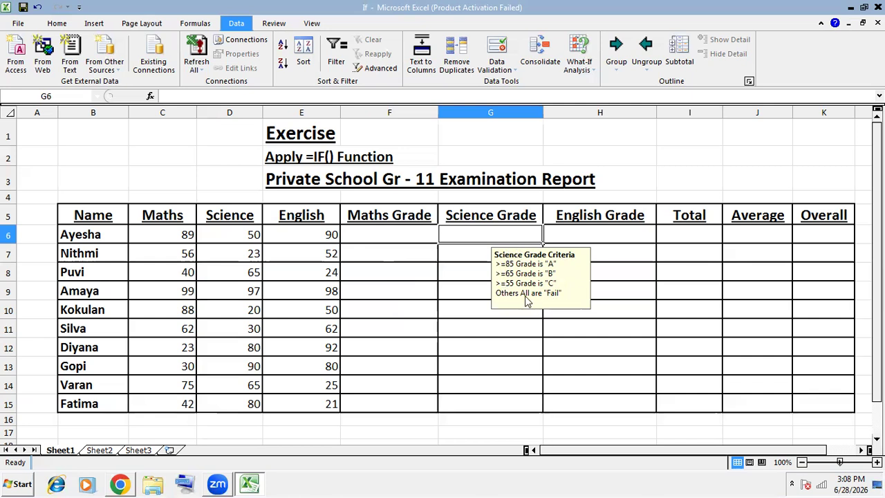
{"action": "left_click", "coordinate": [576, 237]}
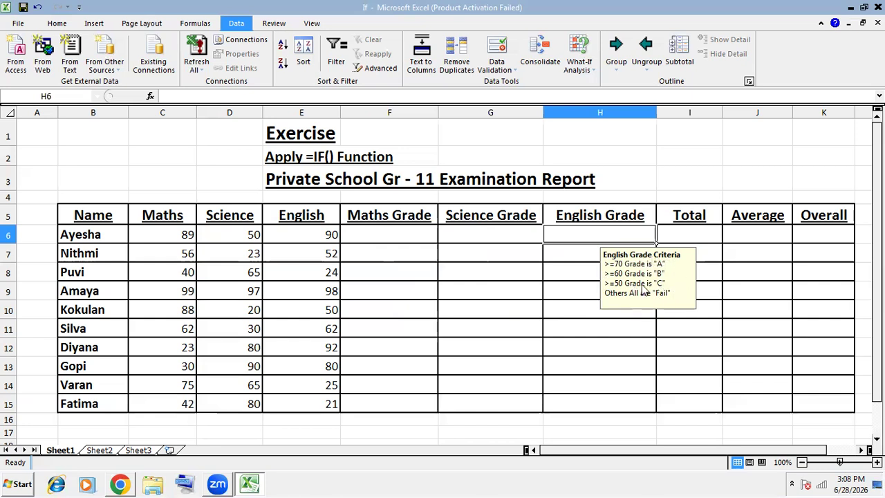
{"action": "left_click", "coordinate": [682, 233]}
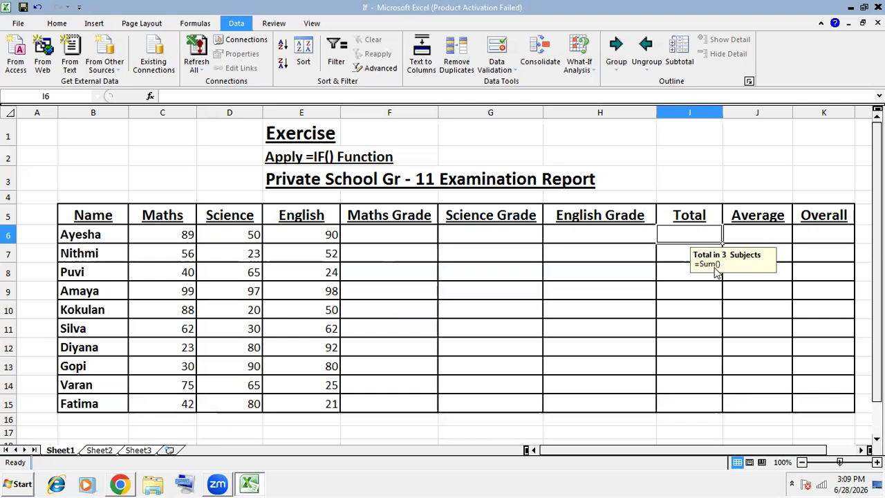
{"action": "left_click", "coordinate": [751, 231]}
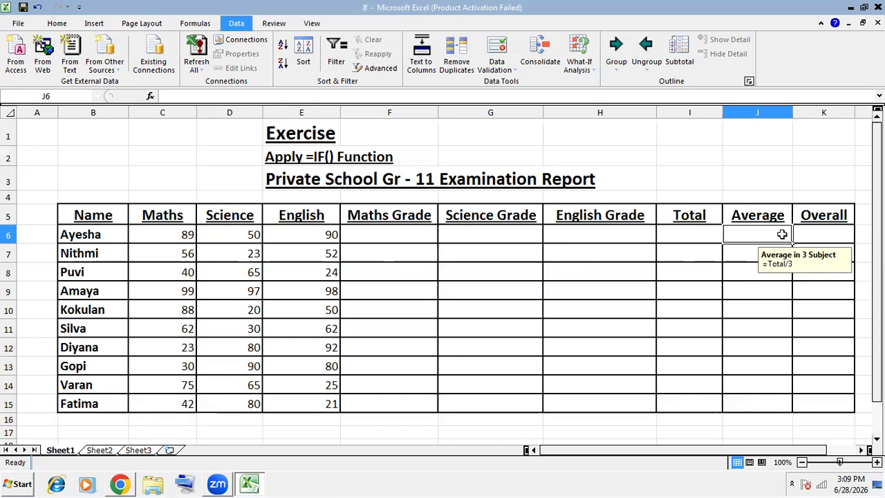
{"action": "left_click", "coordinate": [810, 233]}
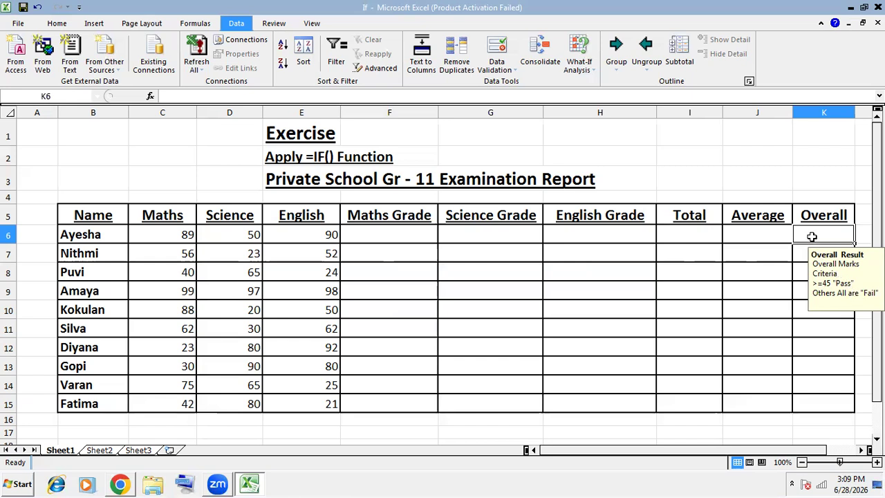
{"action": "left_click", "coordinate": [764, 233]}
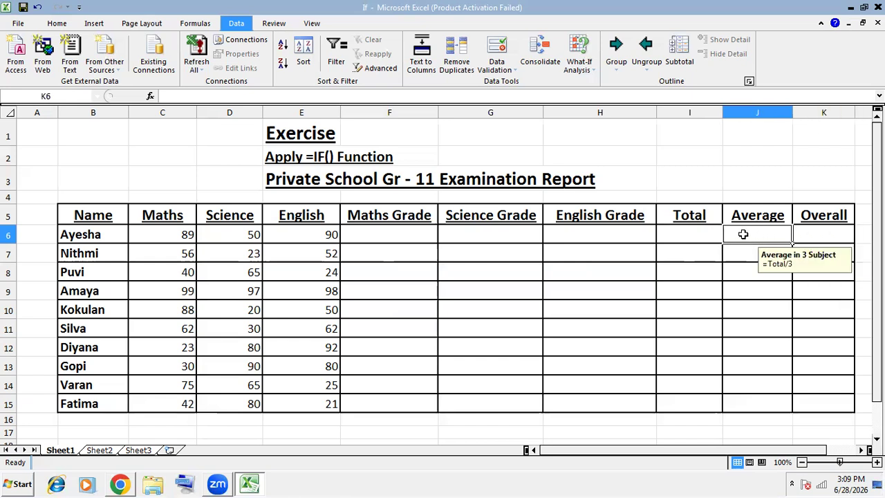
{"action": "left_click", "coordinate": [695, 235]}
{"action": "left_click", "coordinate": [626, 236]}
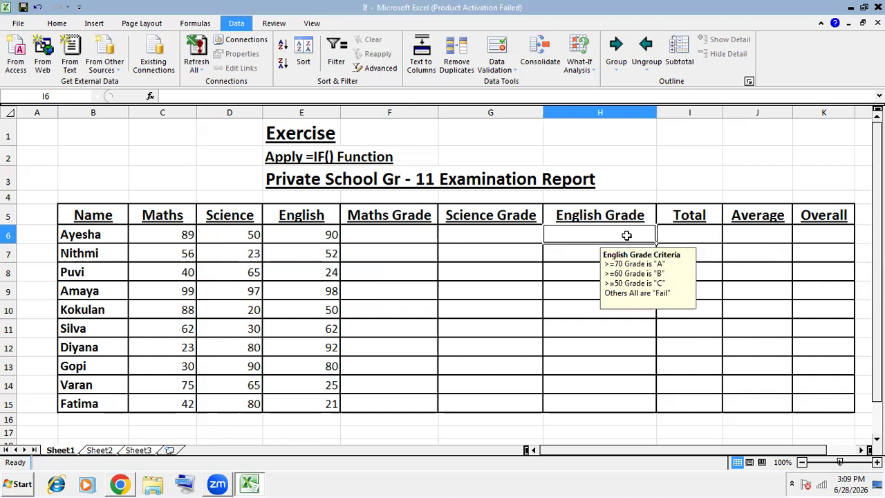
{"action": "left_click", "coordinate": [520, 235]}
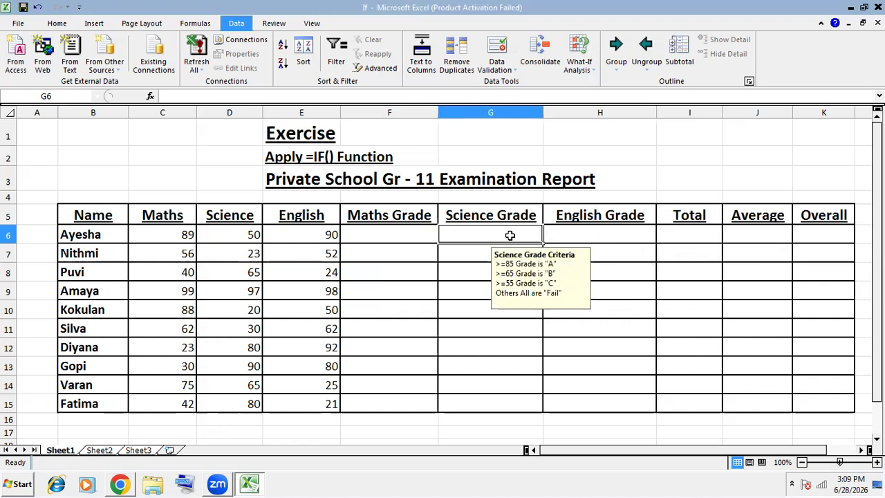
Begin an IF formula in the first student's Maths Grade cell, F6.
{"action": "left_click", "coordinate": [401, 236]}
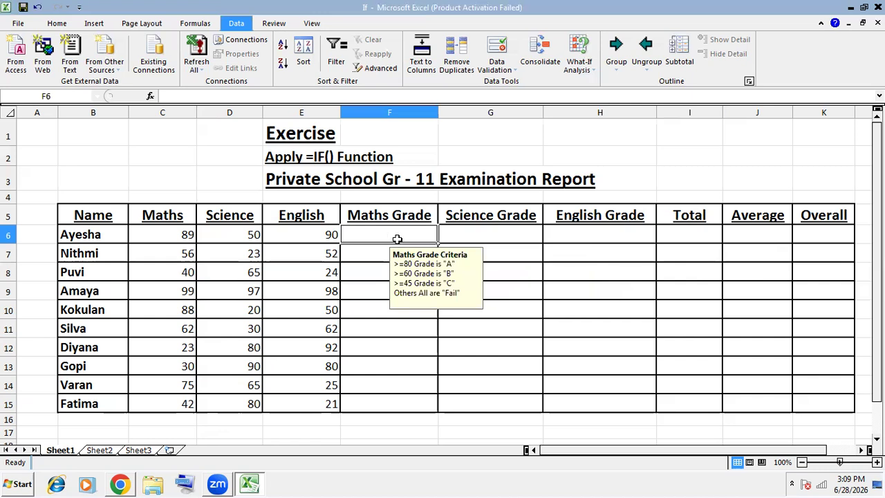
{"action": "type", "text": "="}
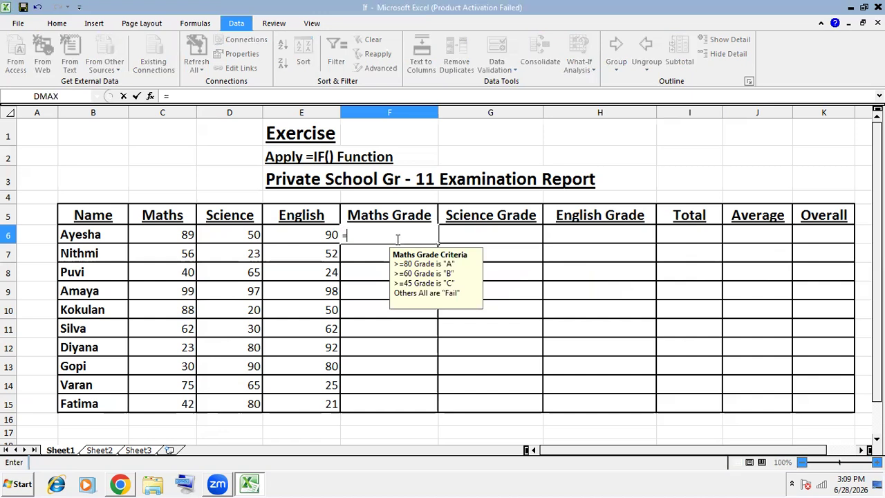
{"action": "type", "text": "if"}
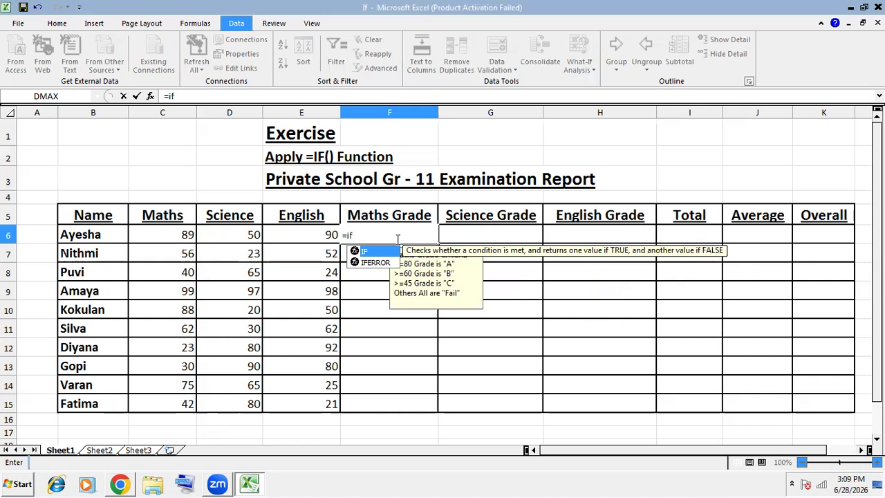
{"action": "type", "text": ")"}
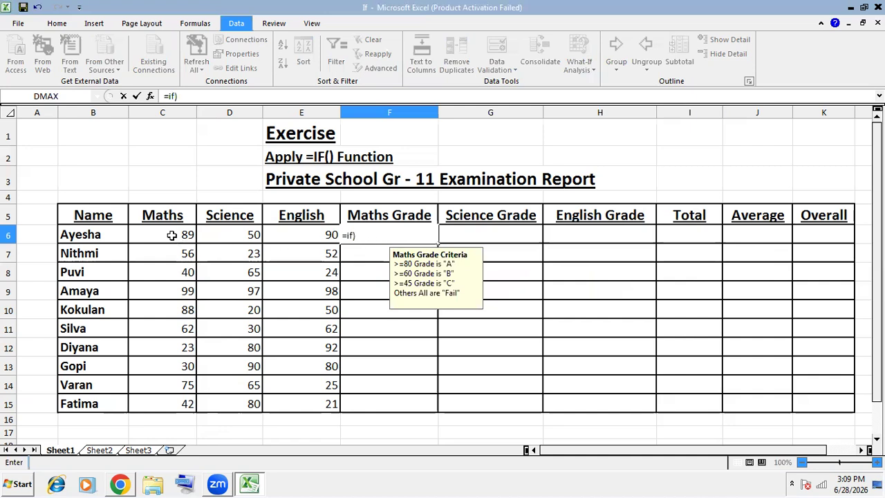
{"action": "key", "text": "Return"}
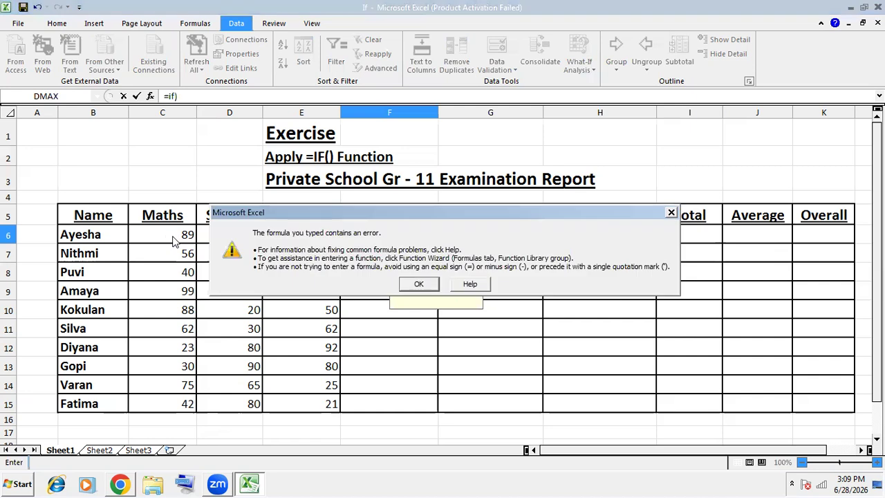
{"action": "left_click", "coordinate": [418, 284]}
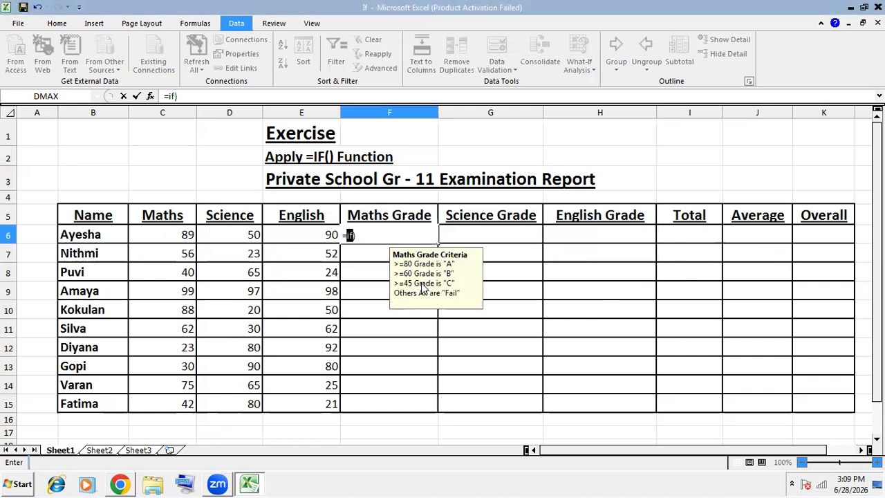
{"action": "left_click", "coordinate": [379, 238]}
{"action": "key", "text": "BackSpace"}
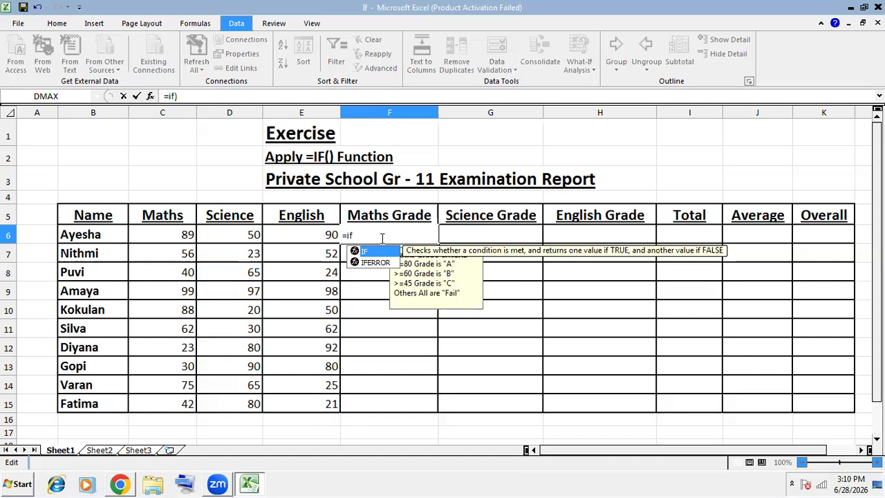
Add the first condition to the F6 formula: C6>=80 returns "A".
{"action": "type", "text": "("}
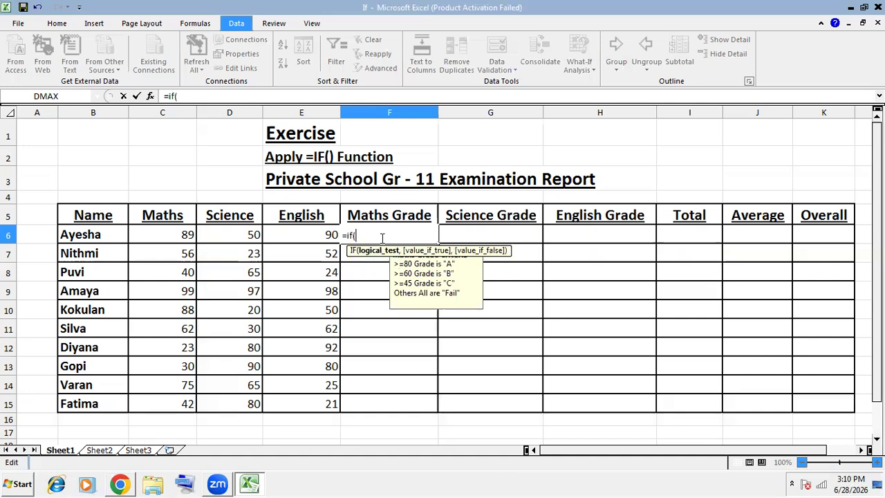
{"action": "left_click", "coordinate": [170, 231]}
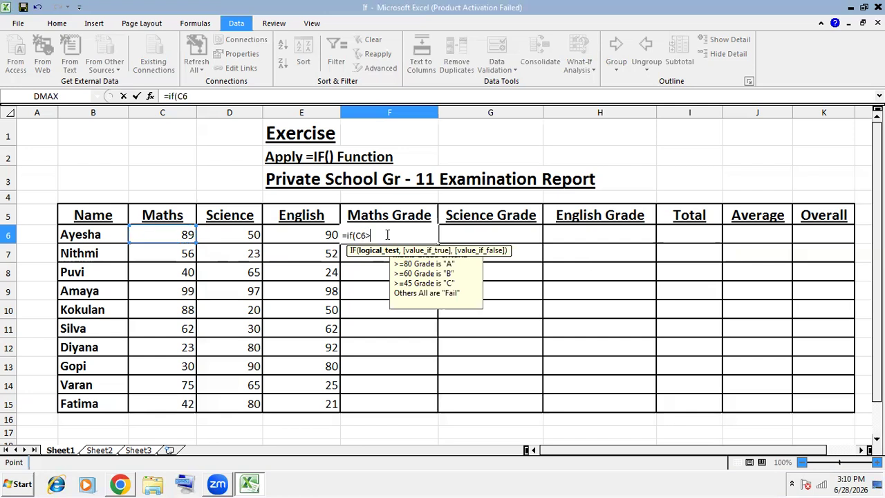
{"action": "type", "text": "=80,\"A"}
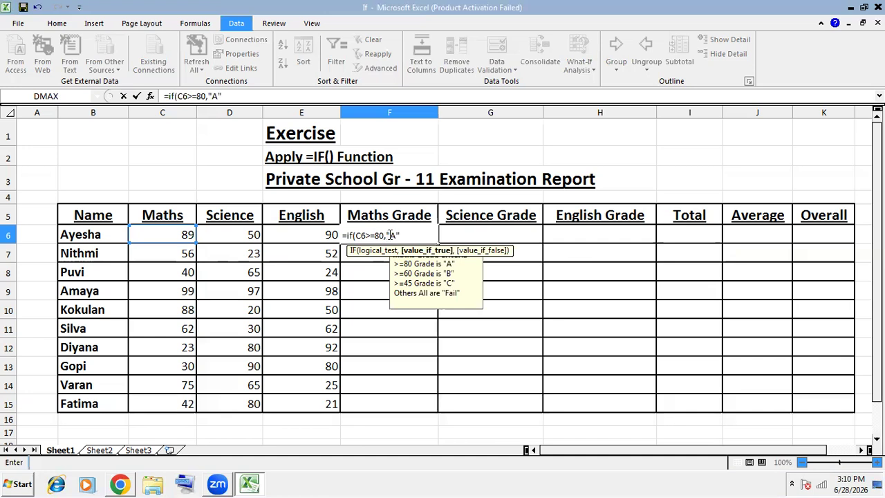
{"action": "type", "text": ","}
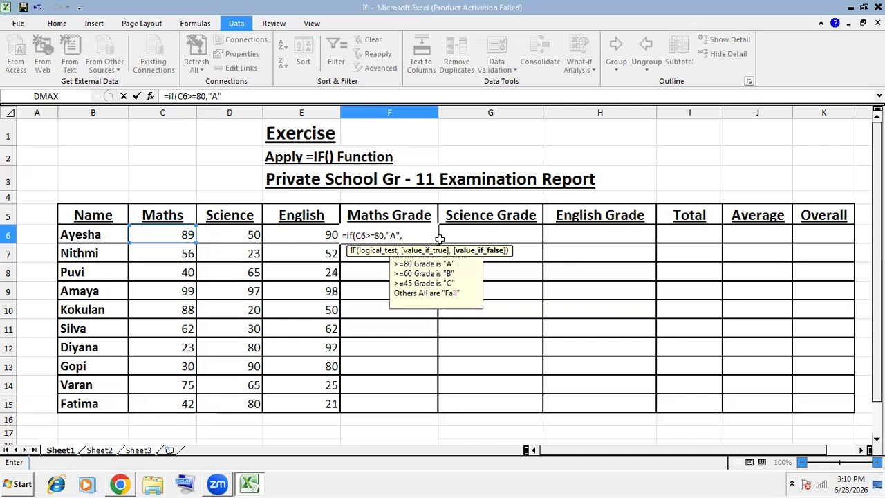
Nest a second IF in the F6 formula as the false result, with the test C6>-60 returning "B".
{"action": "type", "text": "If"}
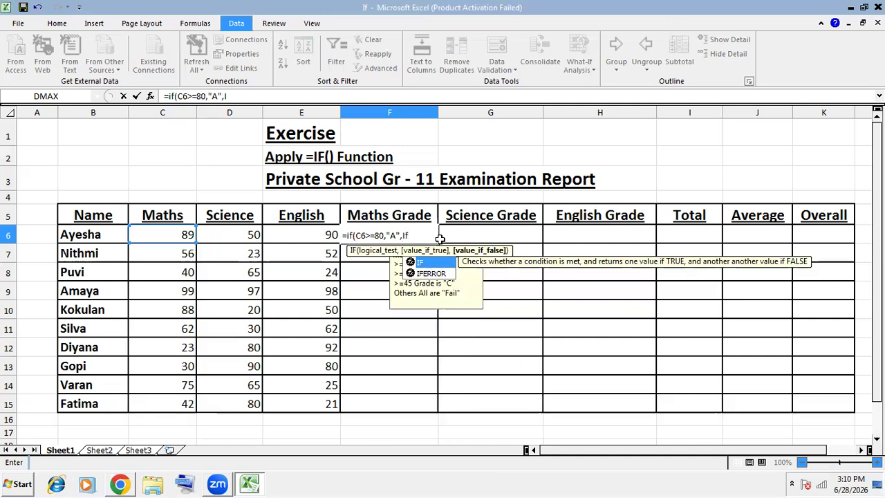
{"action": "type", "text": "("}
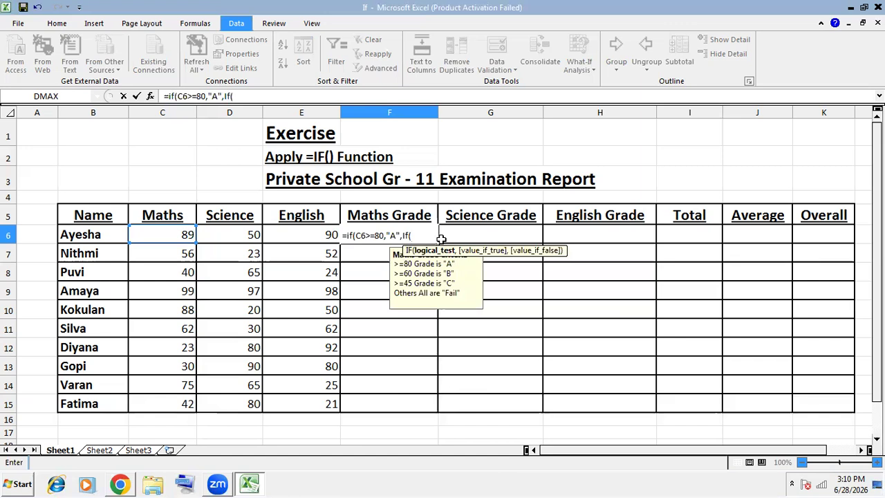
{"action": "left_click", "coordinate": [178, 235]}
{"action": "type", "text": ">-6"}
{"action": "type", "text": "0"}
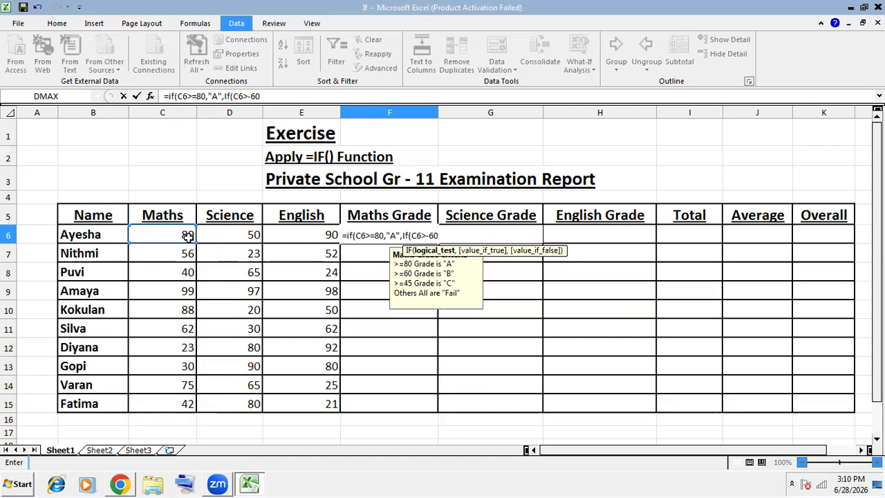
{"action": "type", "text": ","}
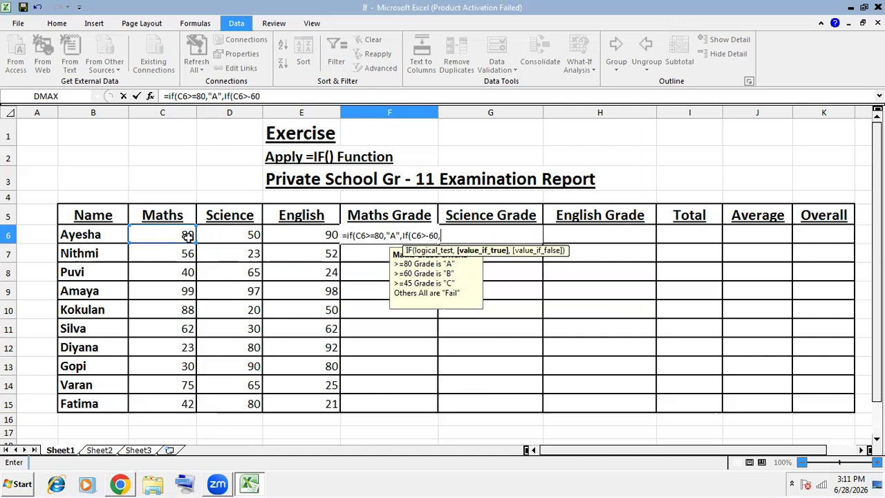
{"action": "type", "text": "\""}
{"action": "type", "text": "B\","}
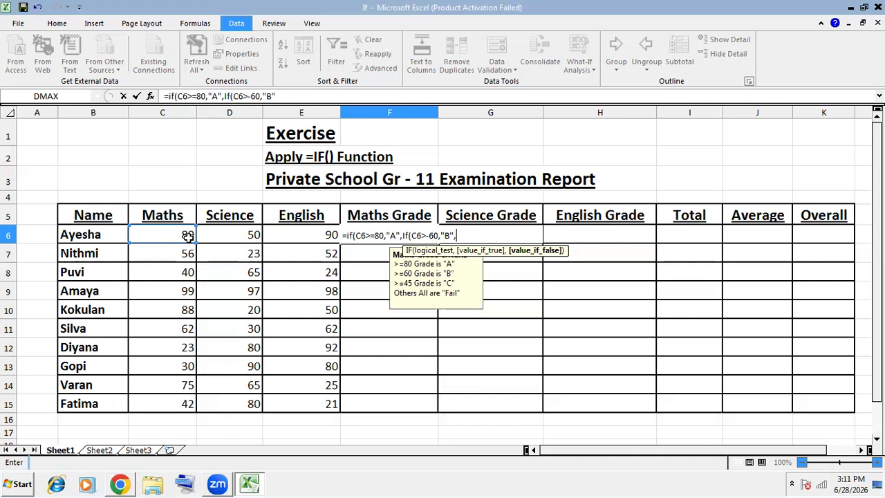
Nest a third IF in the F6 formula, with the test C6>-45 returning "C".
{"action": "type", "text": "if"}
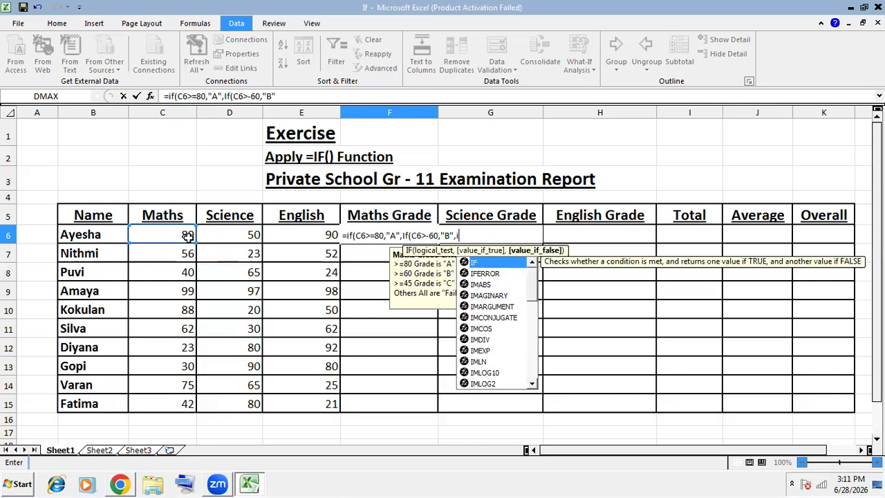
{"action": "type", "text": "("}
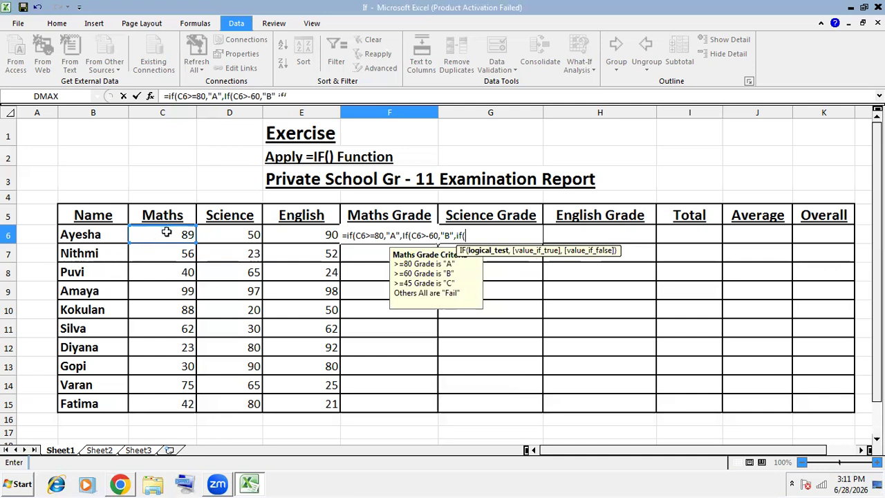
{"action": "left_click", "coordinate": [172, 232]}
{"action": "type", "text": ">=45"}
{"action": "type", "text": ",\""}
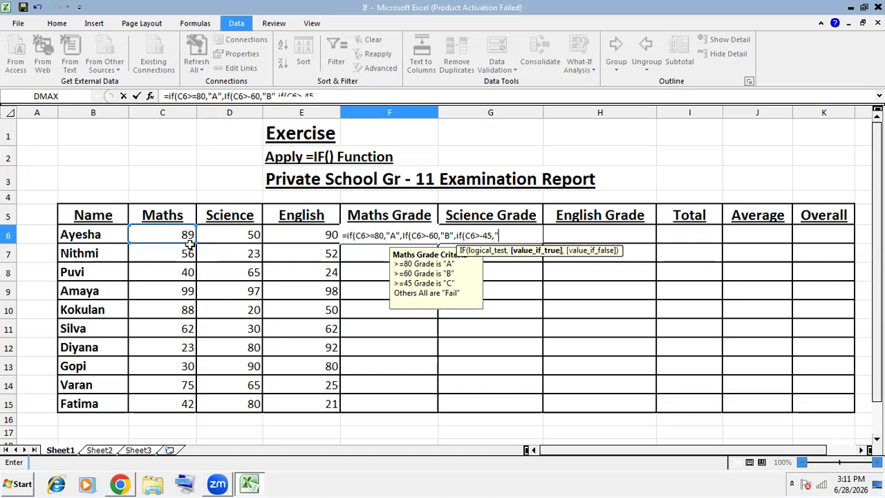
{"action": "type", "text": "C\""}
{"action": "type", "text": ","}
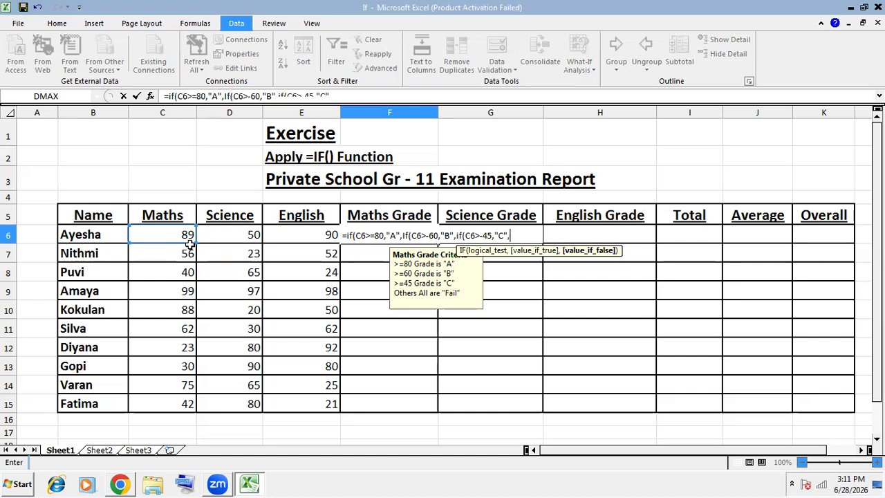
Finish the F6 formula with "Fail" as the last result, close all three IFs, enter it and reselect the cell.
{"action": "type", "text": "\"Fail\""}
{"action": "type", "text": ")))"}
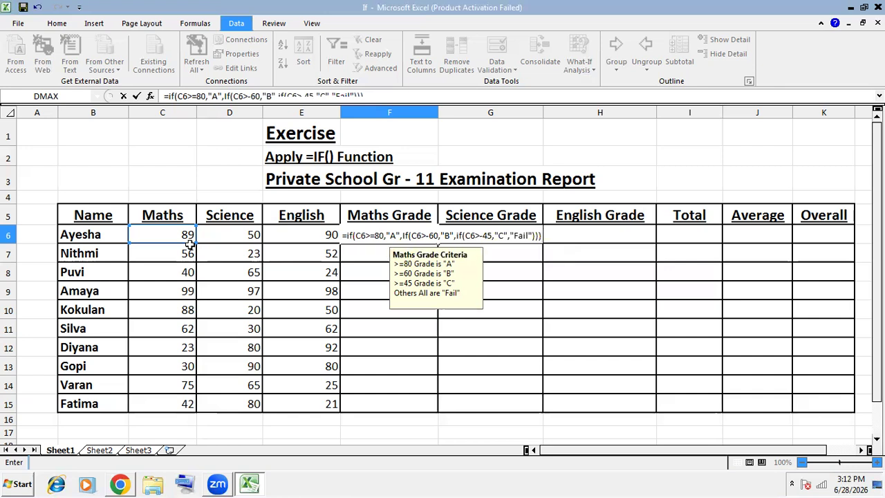
{"action": "key", "text": "Return"}
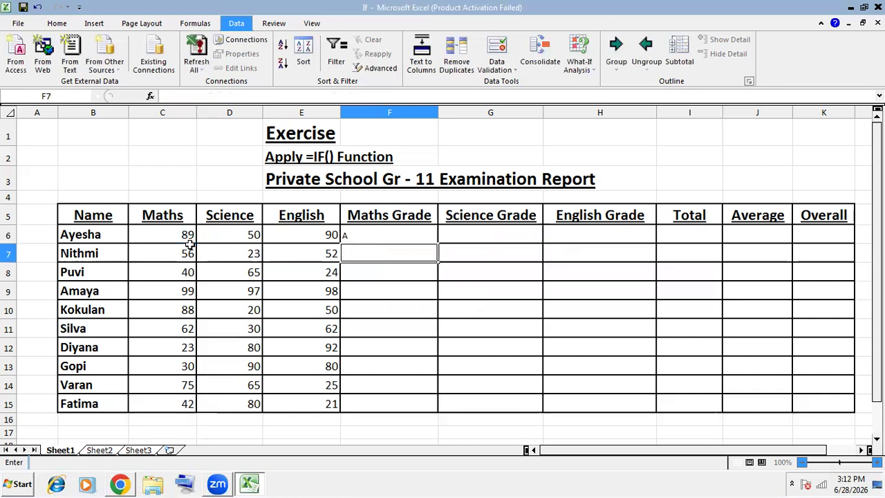
{"action": "left_click", "coordinate": [373, 234]}
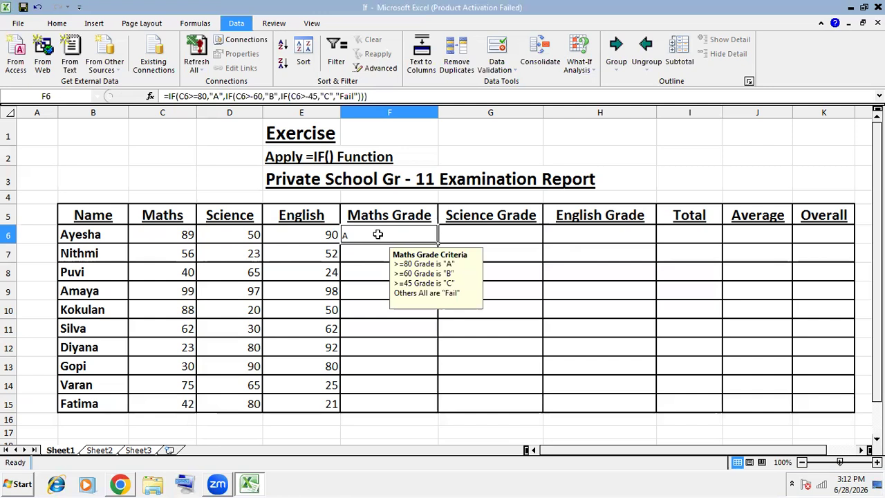
Copy the F6 formula down to F15 and centre the Maths Grade results in F6:F15.
{"action": "left_click_drag", "start_coordinate": [439, 243], "coordinate": [426, 415]}
{"action": "left_click", "coordinate": [470, 380]}
{"action": "left_click_drag", "start_coordinate": [388, 241], "coordinate": [394, 407]}
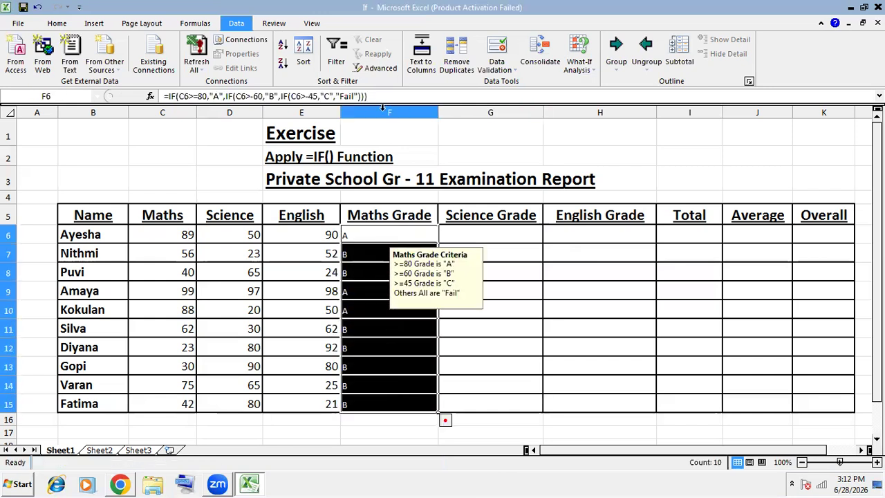
{"action": "left_click", "coordinate": [49, 26]}
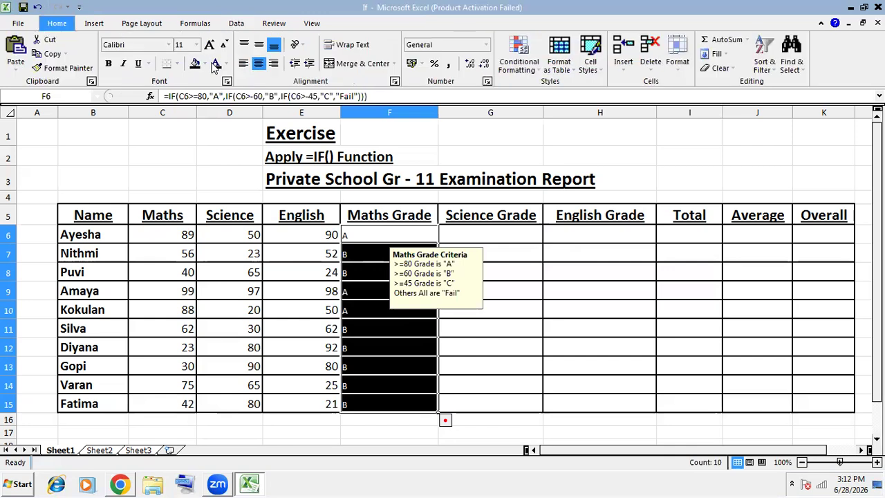
{"action": "left_click", "coordinate": [259, 64]}
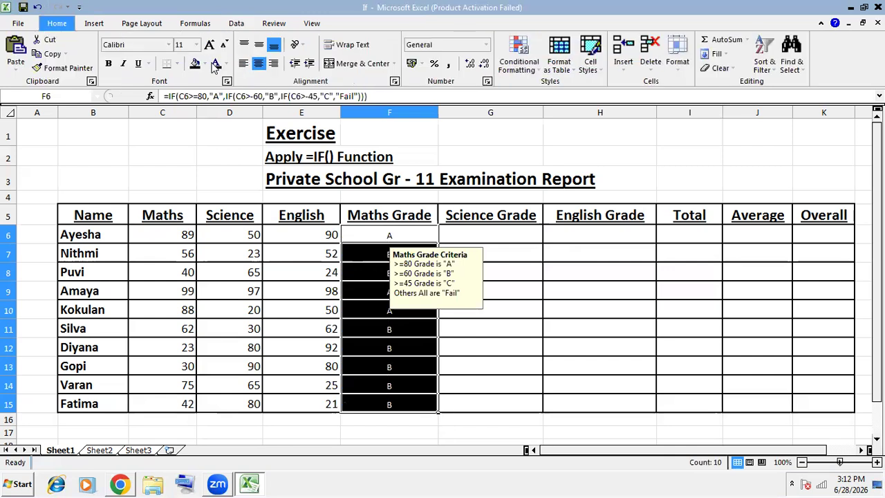
Start the Science Grade formula in G6 with -IF, testing D6>=85 and returning "A".
{"action": "left_click", "coordinate": [502, 238]}
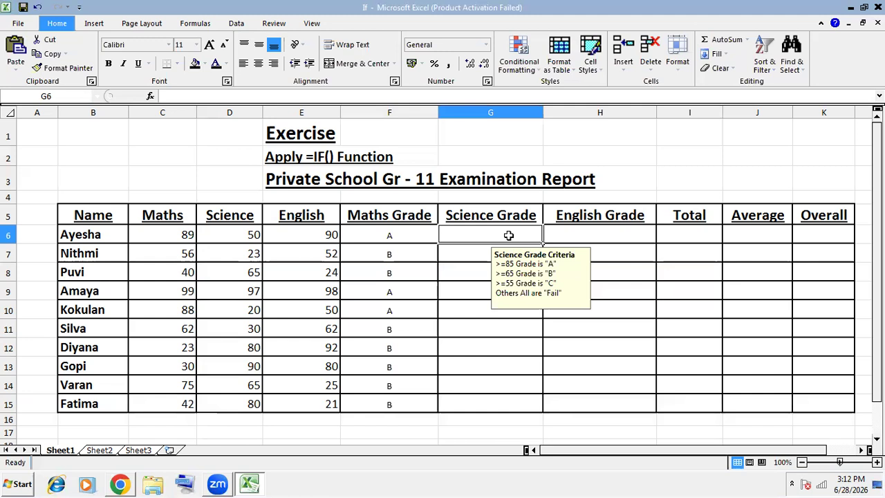
{"action": "type", "text": "-"}
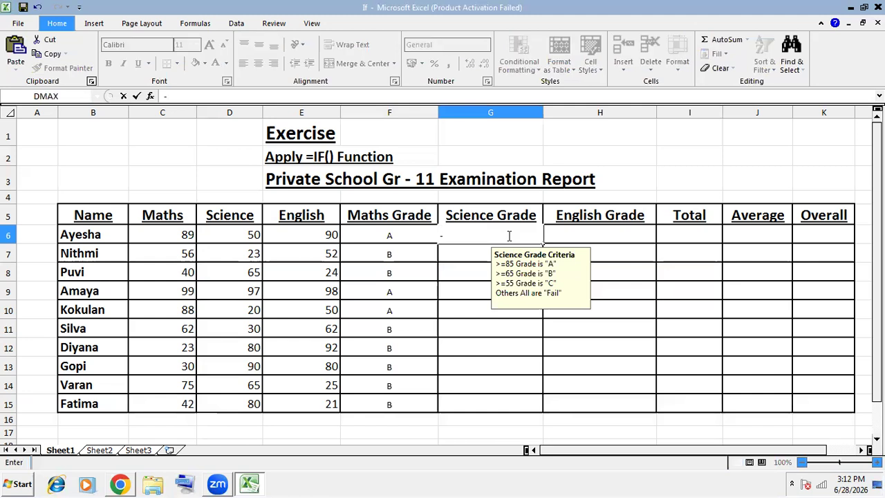
{"action": "type", "text": "if("}
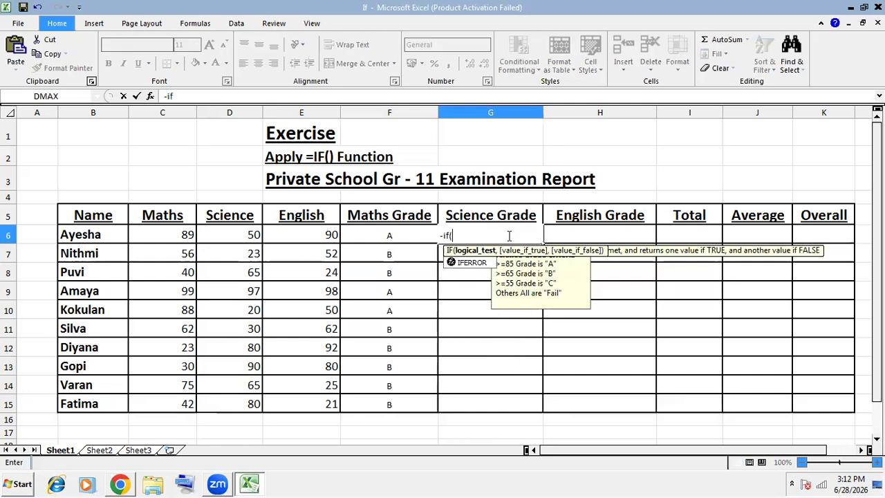
{"action": "left_click", "coordinate": [247, 236]}
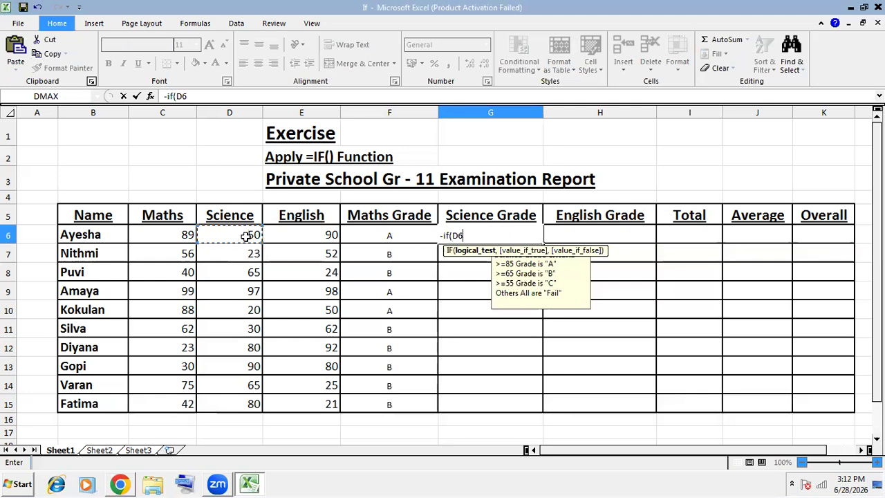
{"action": "type", "text": ">=85,\"A\""}
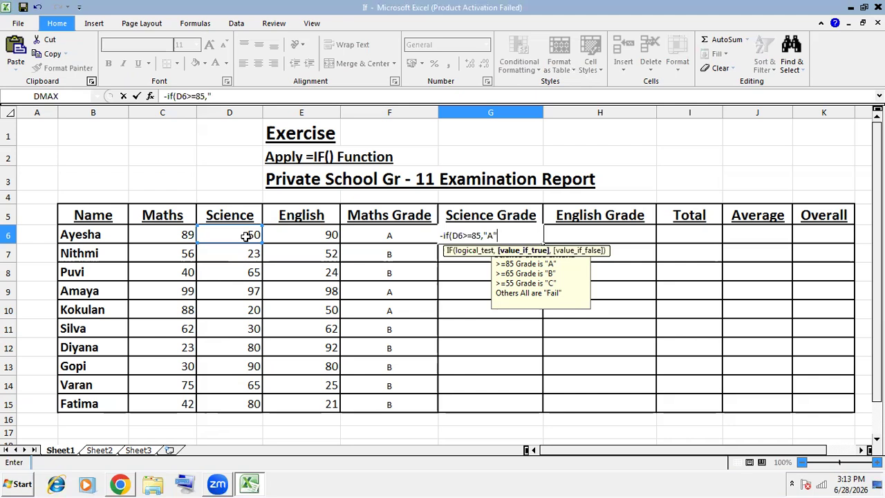
{"action": "type", "text": ","}
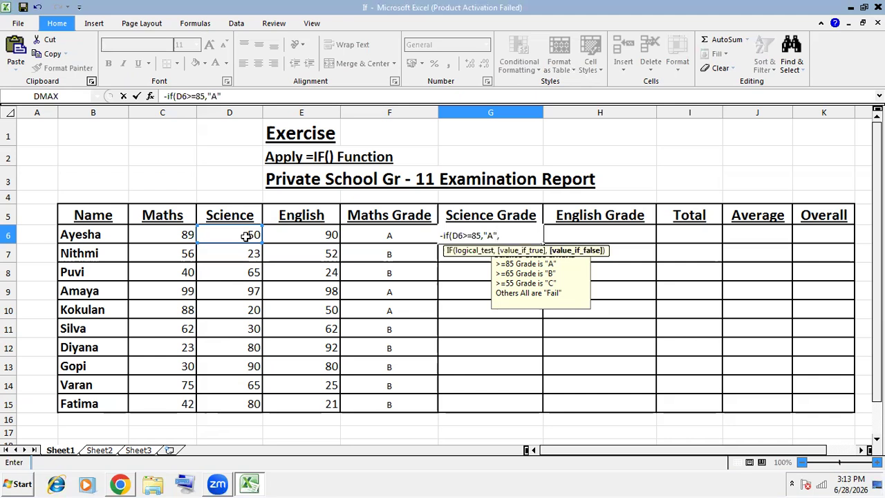
Nest a second IF in the G6 formula as the false result, with the test D6>=65 returning "B".
{"action": "type", "text": "if"}
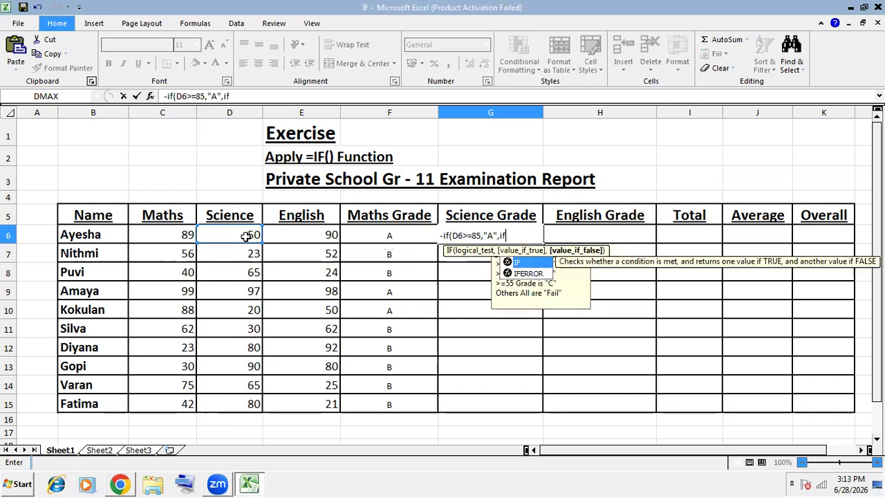
{"action": "type", "text": "("}
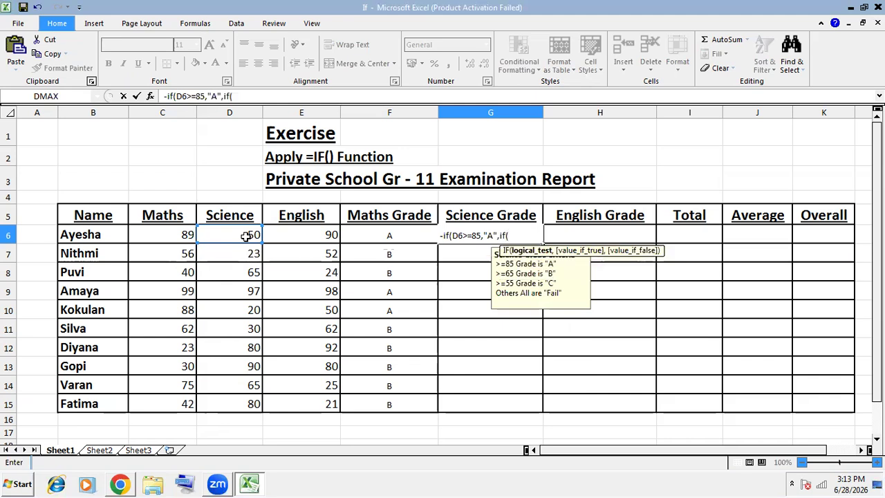
{"action": "left_click", "coordinate": [235, 232]}
{"action": "type", "text": ">="}
{"action": "type", "text": "65,\""}
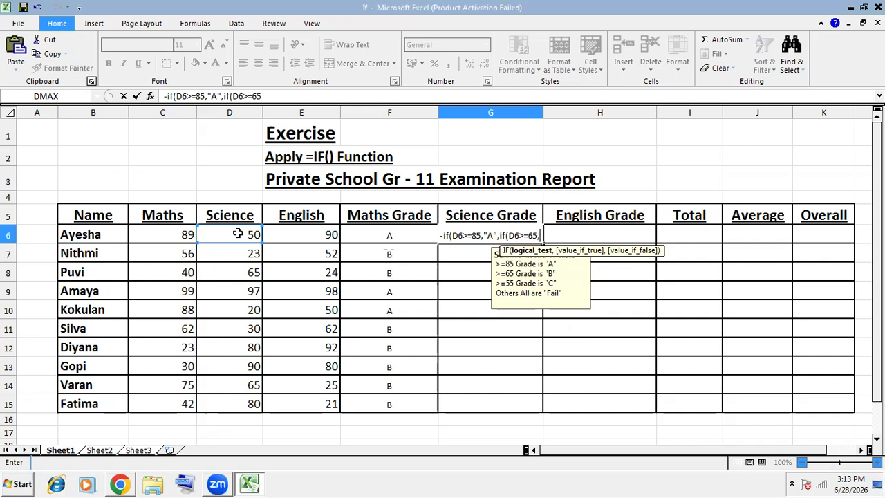
{"action": "type", "text": "B\""}
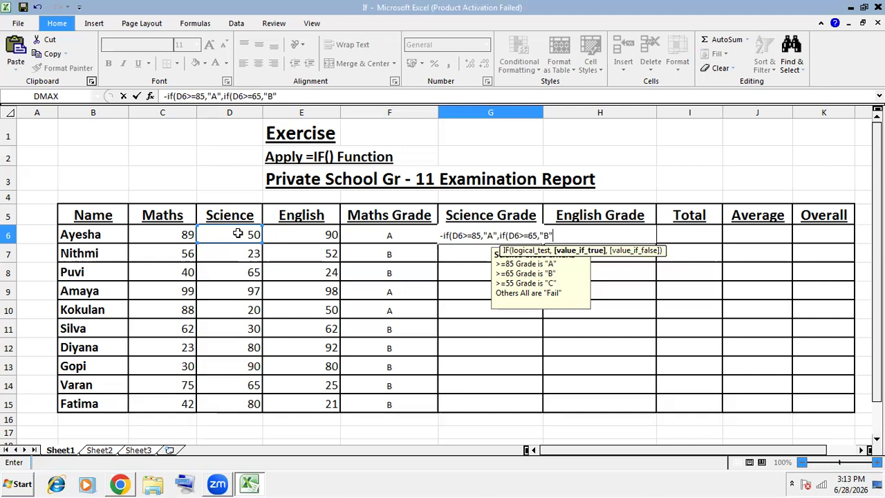
Finish the G6 formula with a third IF testing D6>=55, returning "C" or else "Faill", close all three IFs and enter it.
{"action": "type", "text": ",if("}
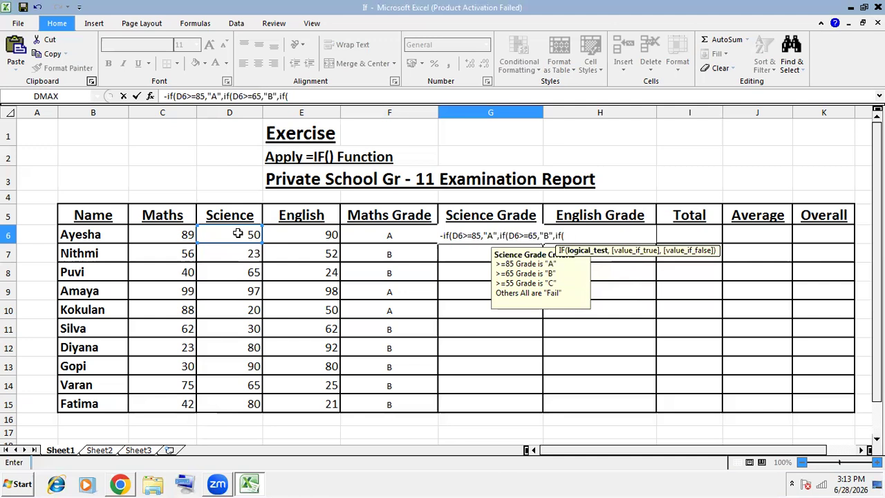
{"action": "left_click", "coordinate": [244, 235]}
{"action": "type", "text": ">=55,\""}
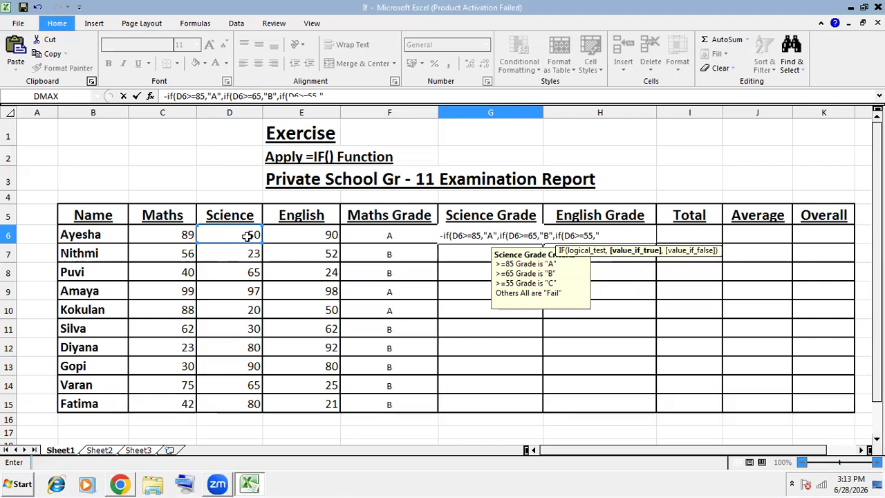
{"action": "type", "text": "C\",\"F"}
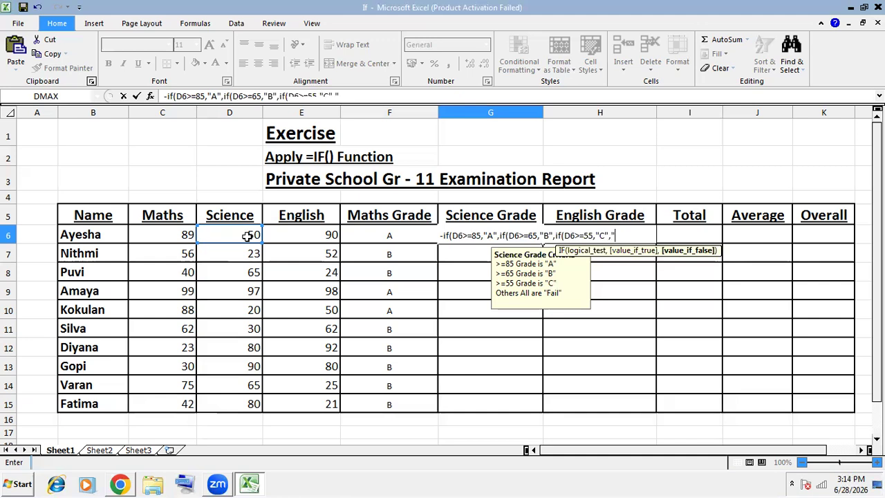
{"action": "type", "text": "ail"}
{"action": "type", "text": "\"))"}
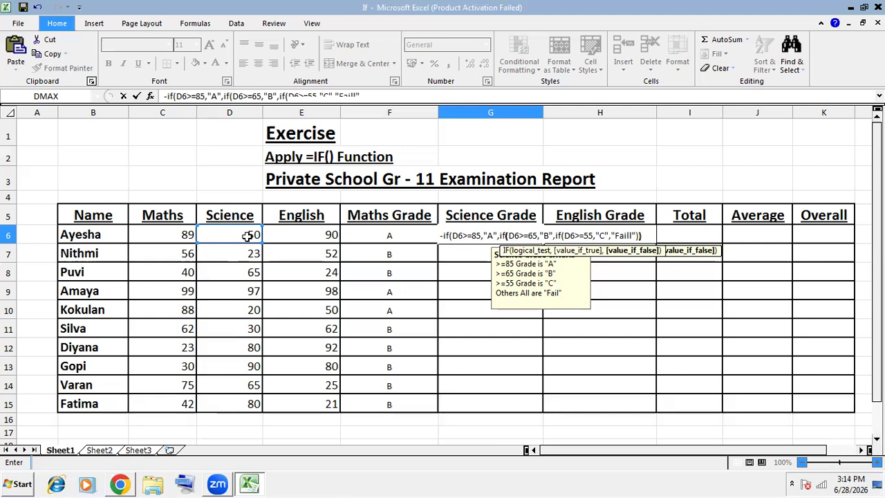
{"action": "type", "text": ")"}
{"action": "key", "text": "Return"}
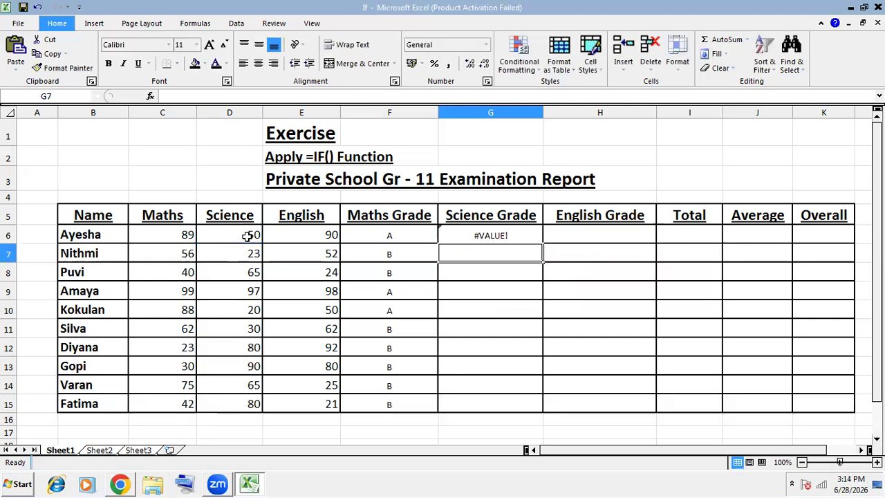
Try to correct the G6 formula by removing its last closing parenthesis and re-entering it.
{"action": "left_click", "coordinate": [515, 236]}
{"action": "double_click", "coordinate": [523, 235]}
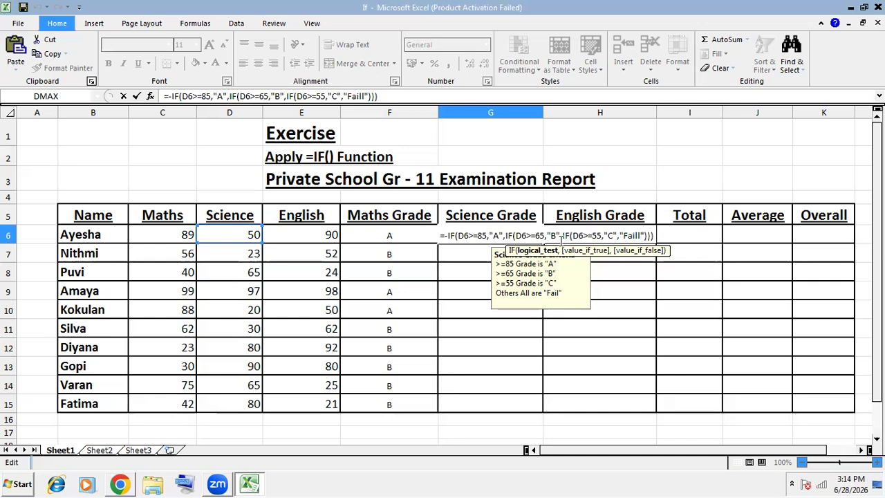
{"action": "left_click", "coordinate": [562, 236]}
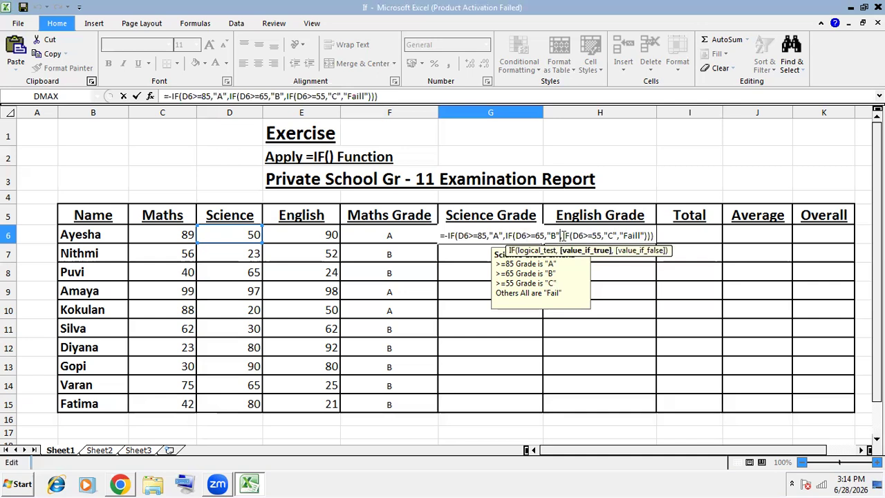
{"action": "left_click", "coordinate": [653, 234]}
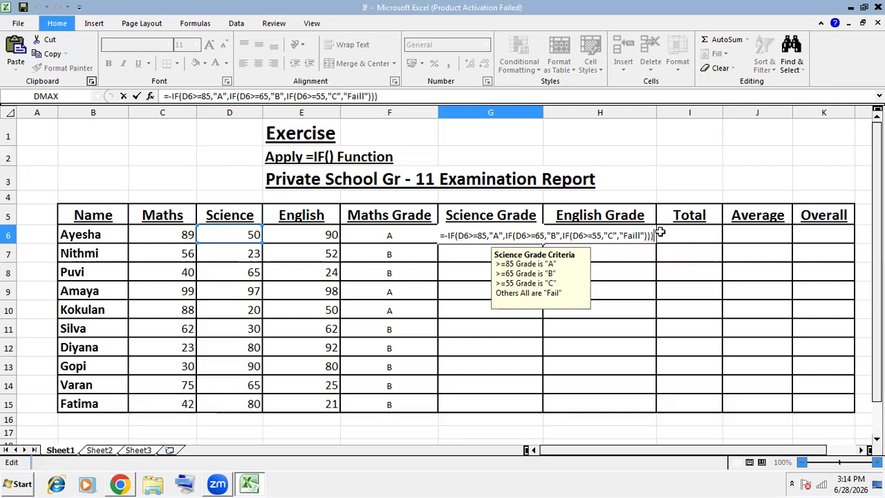
{"action": "key", "text": "BackSpace"}
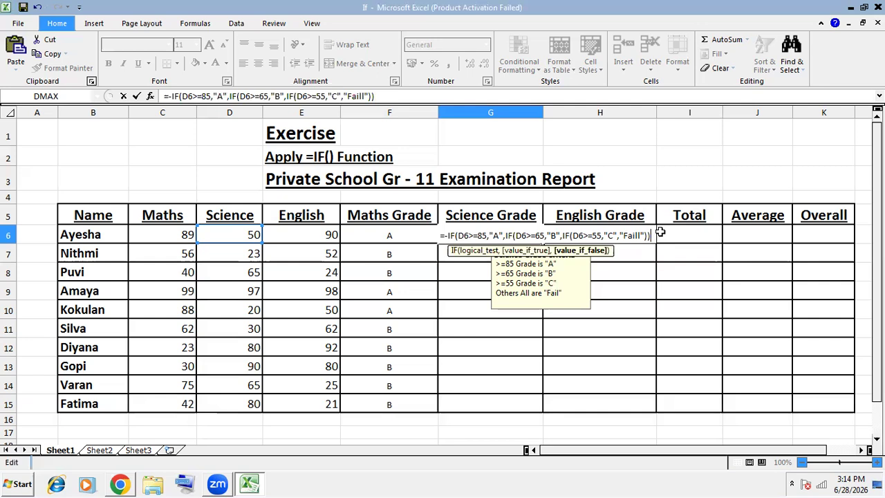
{"action": "key", "text": "Return"}
{"action": "key", "text": "Return"}
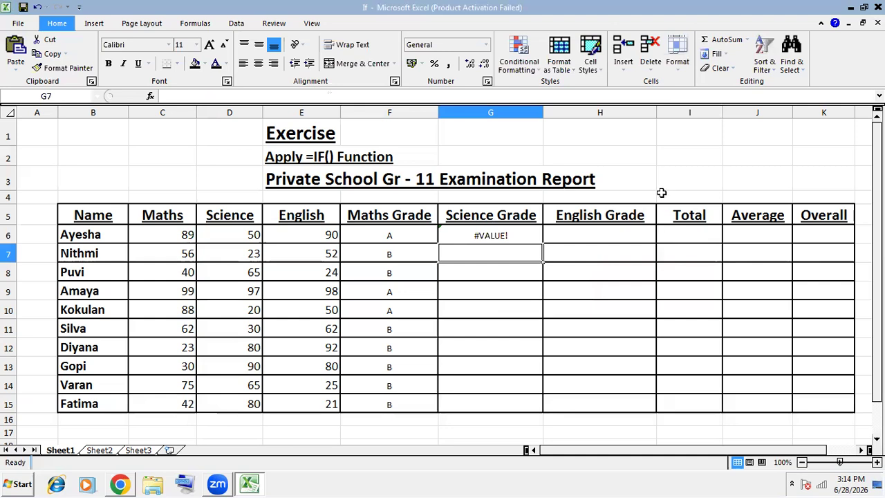
Reopen the G6 formula, insert a backtick before 65 in the second test and enter it.
{"action": "left_click", "coordinate": [519, 239]}
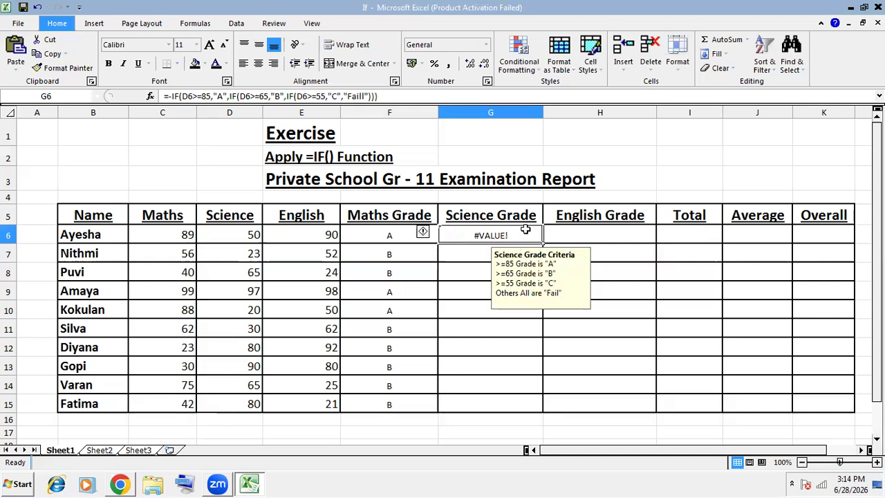
{"action": "double_click", "coordinate": [528, 234]}
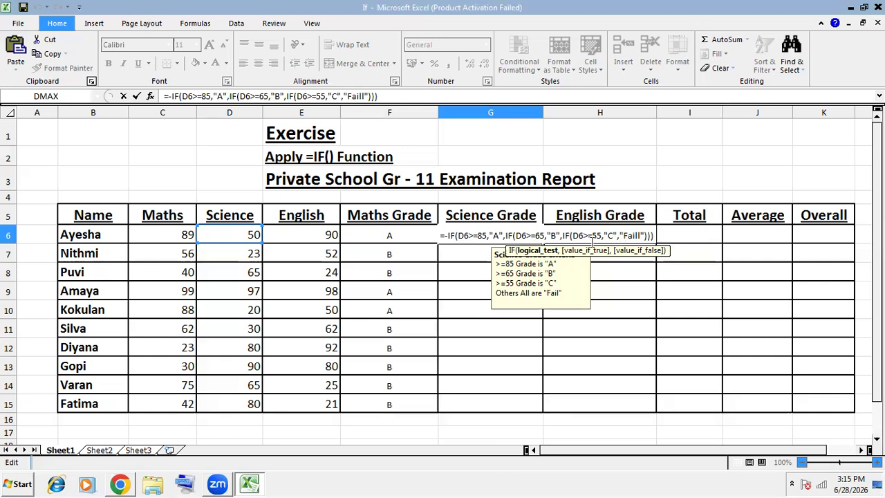
{"action": "type", "text": "`"}
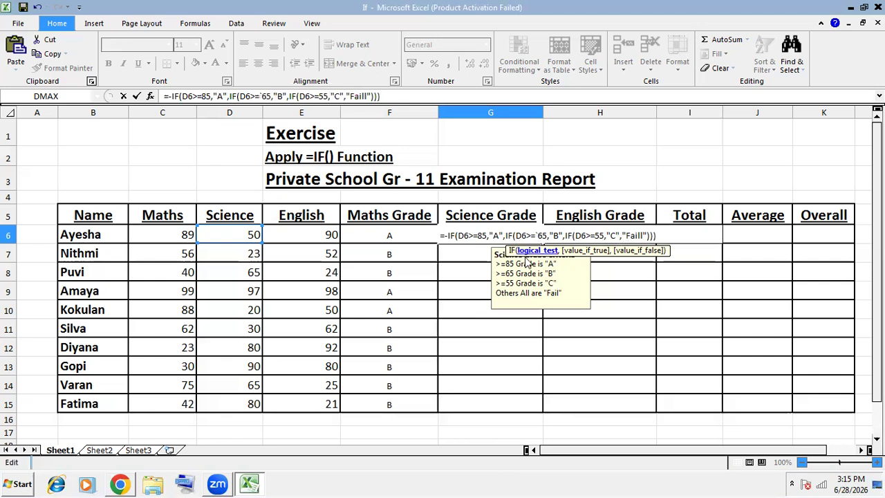
{"action": "key", "text": "Return"}
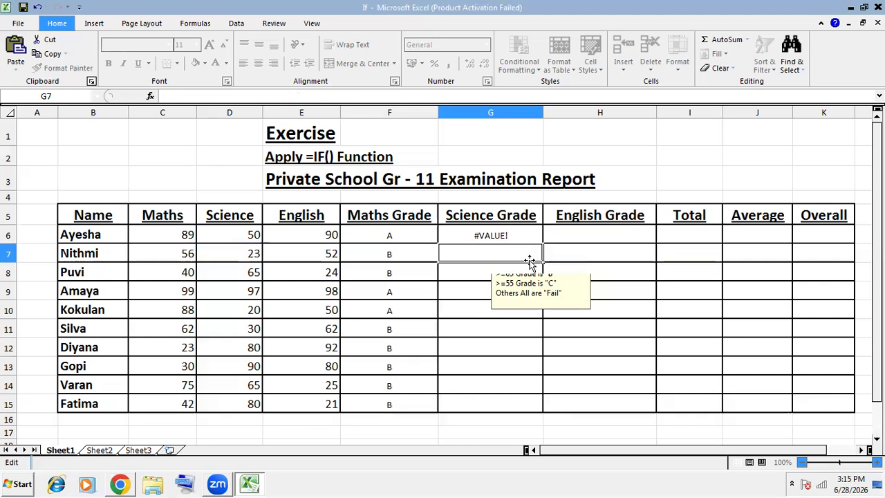
Delete the faulty Science Grade formula from G6.
{"action": "key", "text": "Up"}
{"action": "left_click", "coordinate": [531, 262]}
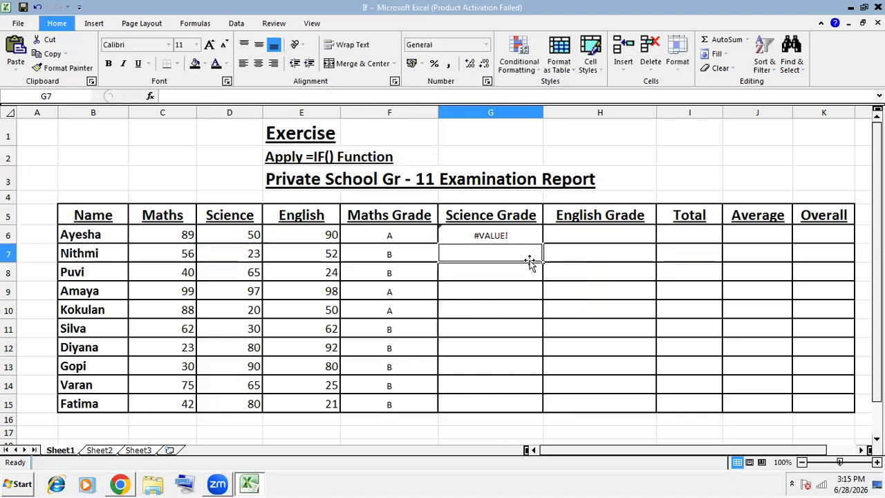
{"action": "key", "text": "Up"}
{"action": "key", "text": "Delete"}
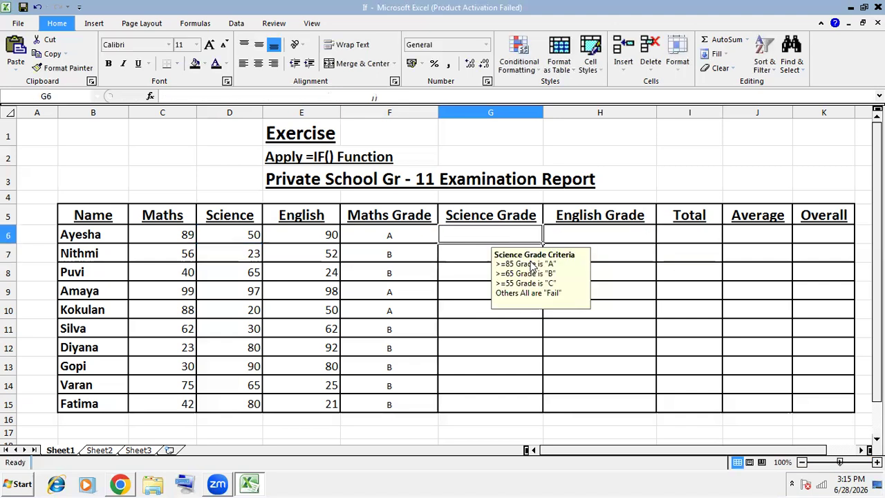
Start the Science Grade formula in G6 with =IF, testing D6>=85 and returning "A".
{"action": "type", "text": "="}
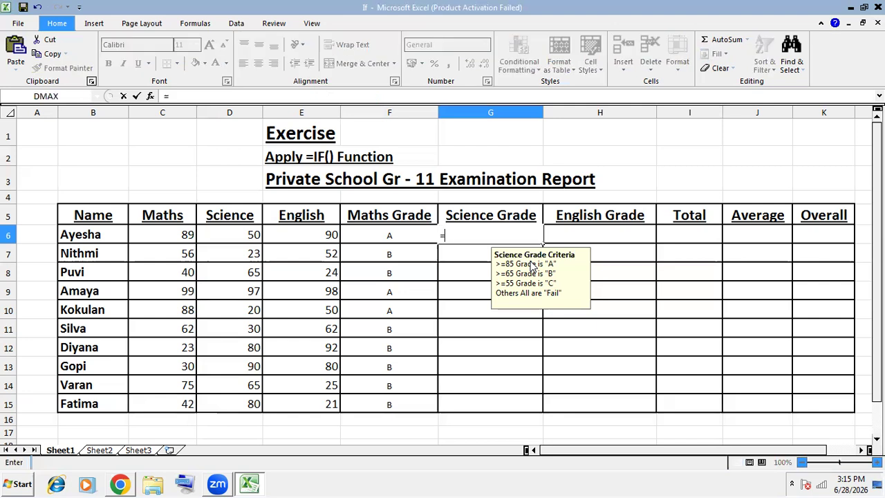
{"action": "type", "text": "if"}
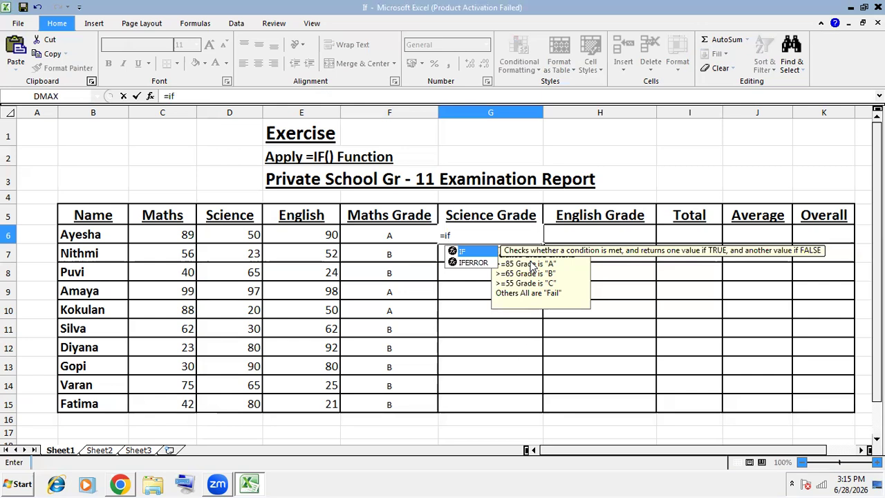
{"action": "type", "text": "("}
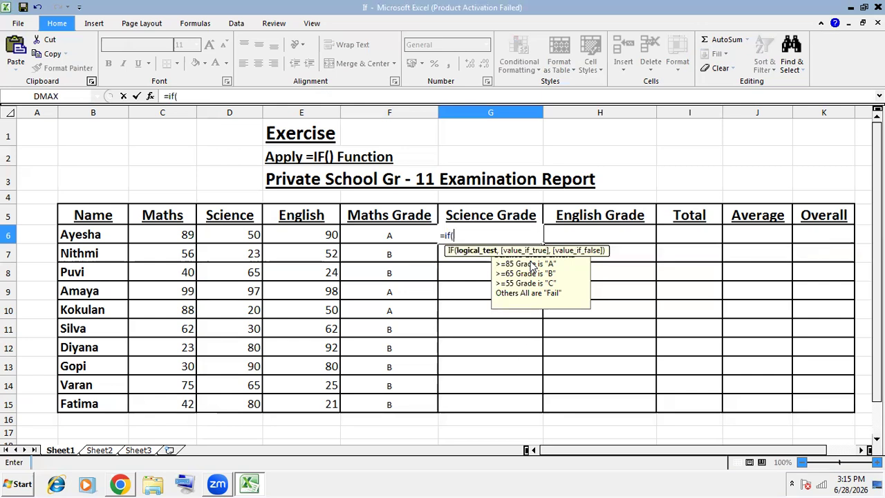
{"action": "left_click", "coordinate": [242, 239]}
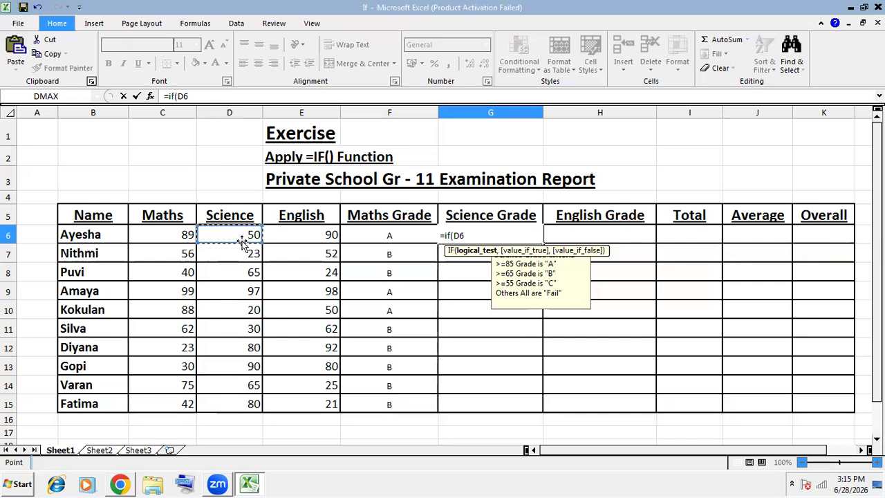
{"action": "type", "text": ">=85,\""}
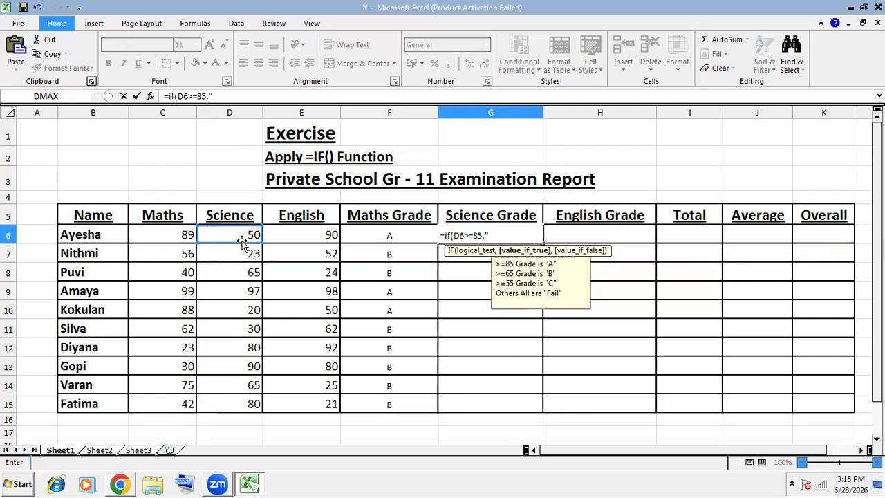
{"action": "type", "text": "A\","}
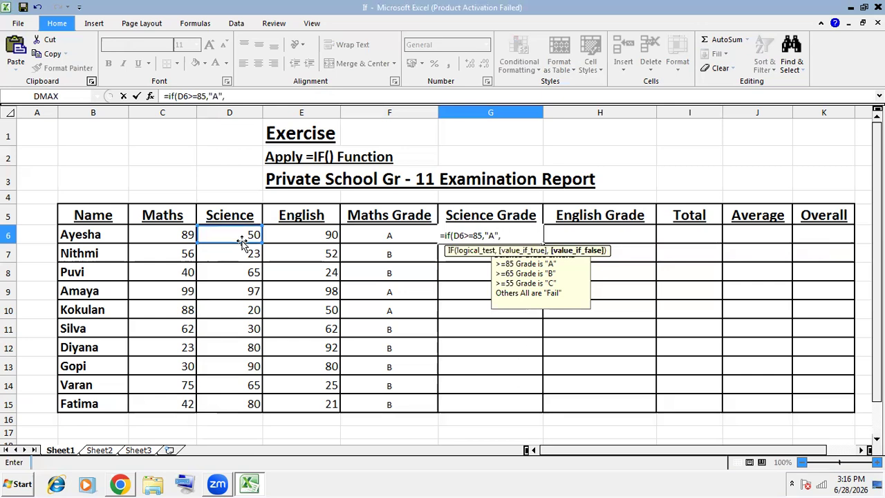
Add a nested IF to the G6 formula that tests D6>=65 and returns "B".
{"action": "type", "text": "if"}
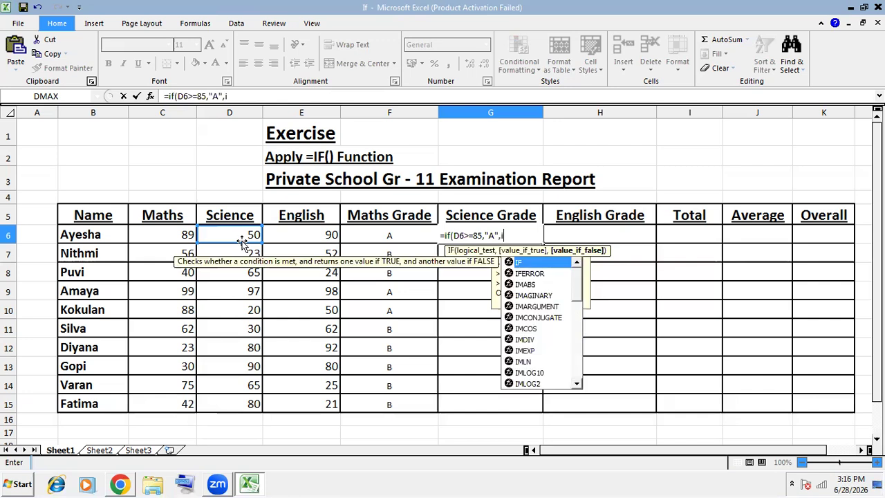
{"action": "type", "text": "("}
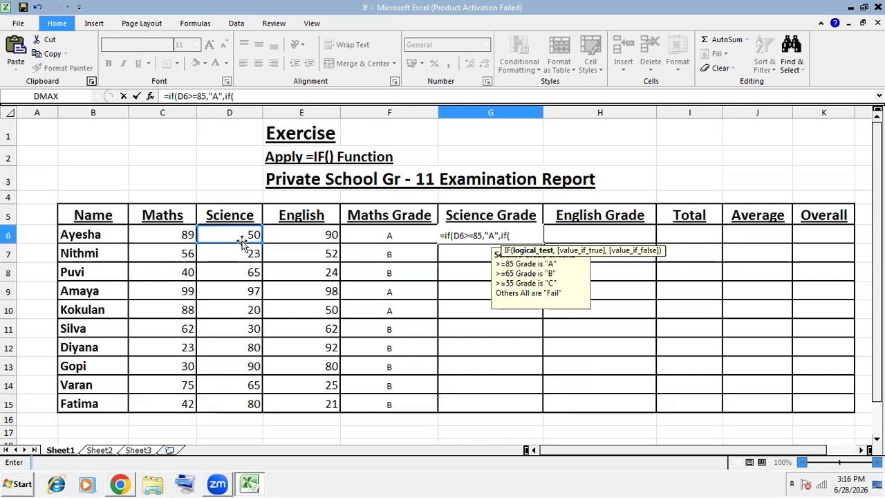
{"action": "left_click", "coordinate": [245, 237]}
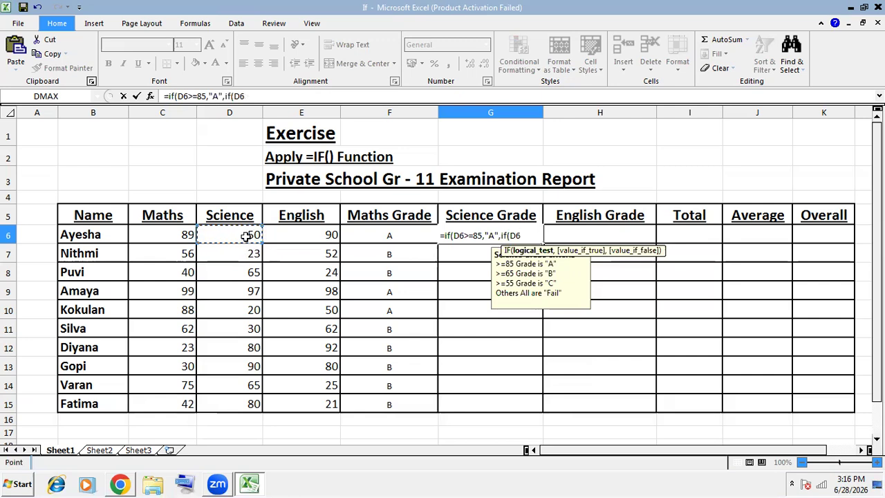
{"action": "type", "text": ">=65,\""}
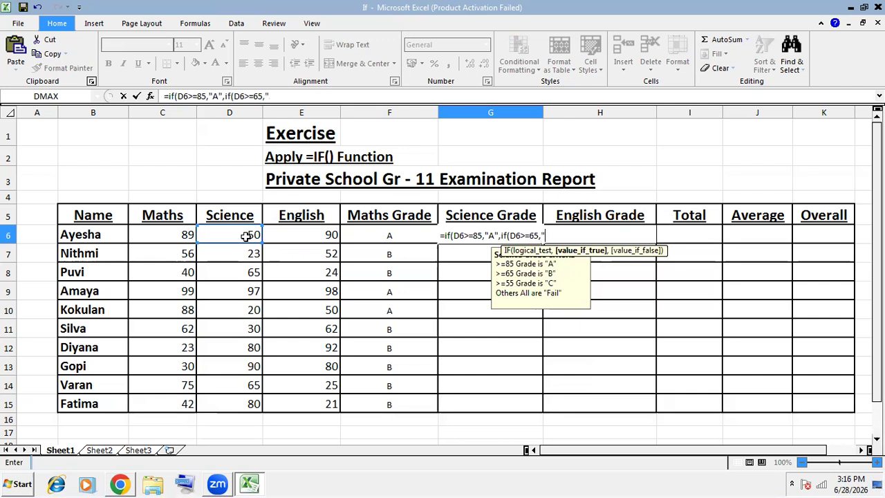
{"action": "type", "text": "B\","}
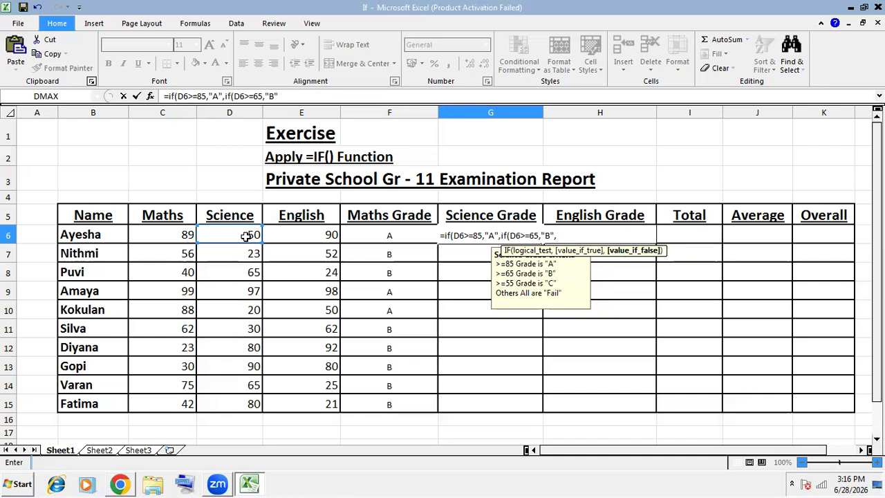
Add a third nested IF testing D6>=55, returning "C" or otherwise "Fail", close all parentheses and enter the Science Grade formula.
{"action": "type", "text": "if"}
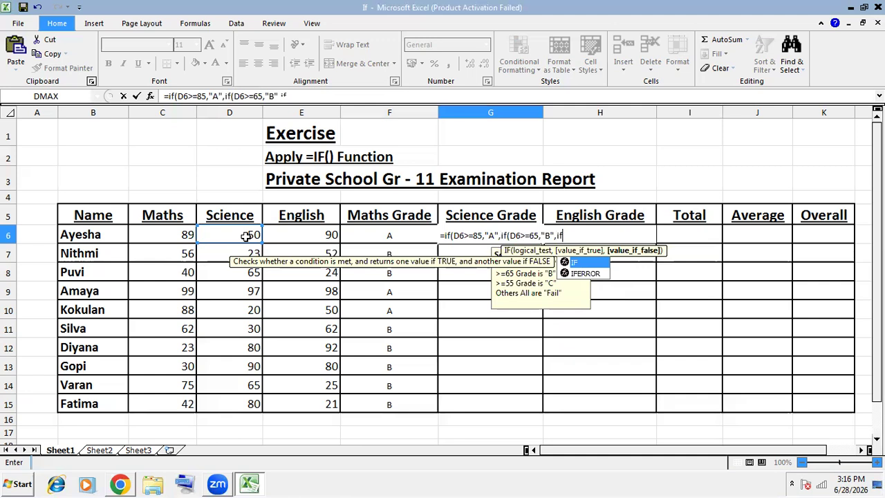
{"action": "type", "text": "("}
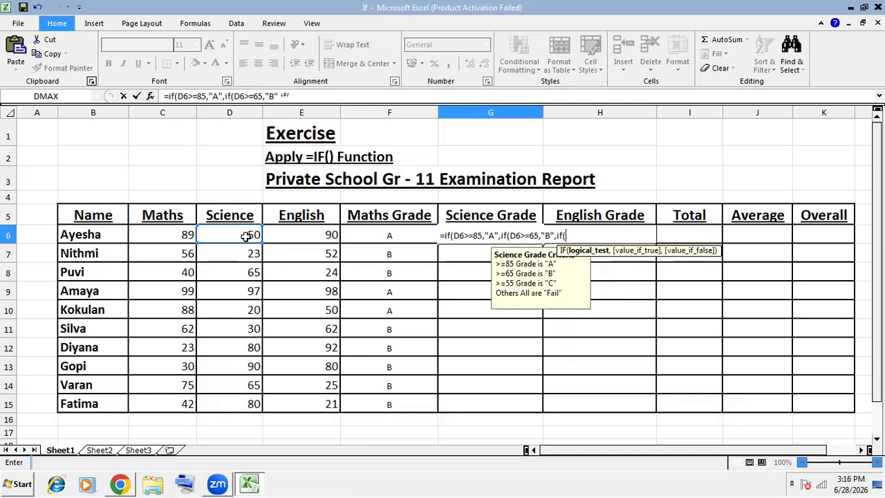
{"action": "left_click", "coordinate": [246, 236]}
{"action": "type", "text": ">=55,\""}
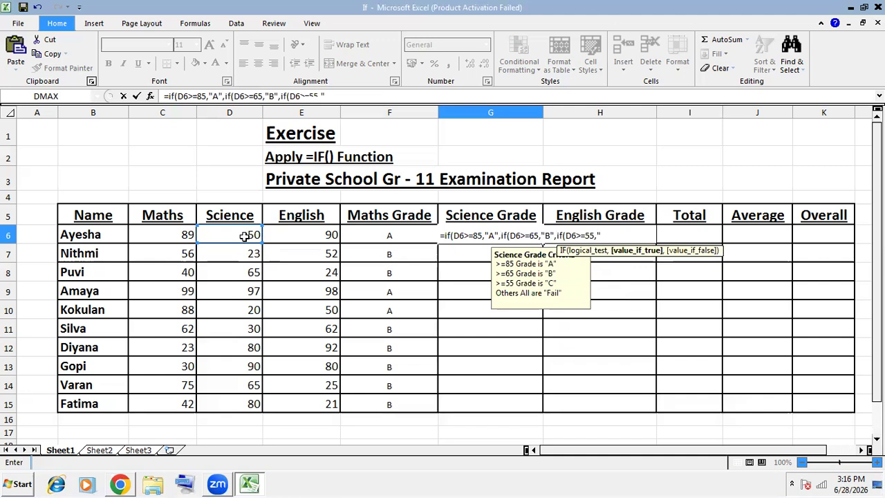
{"action": "type", "text": "C\",\"Fail\""}
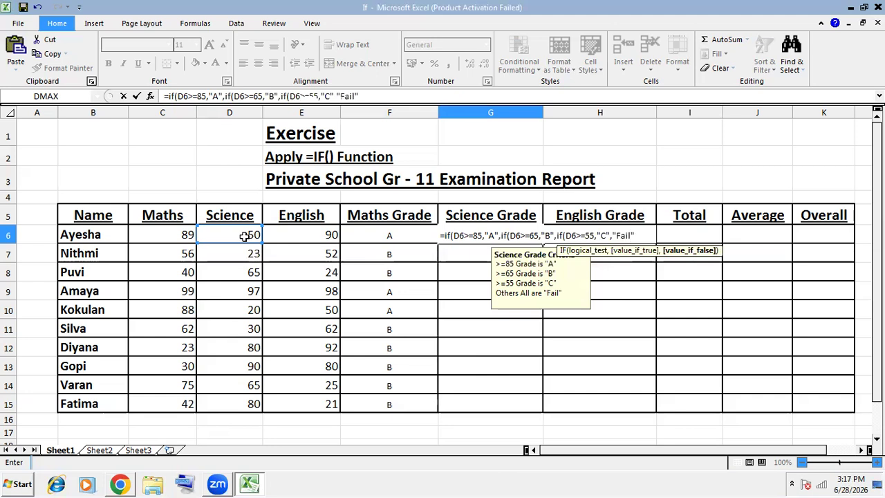
{"action": "type", "text": ")))"}
{"action": "key", "text": "Return"}
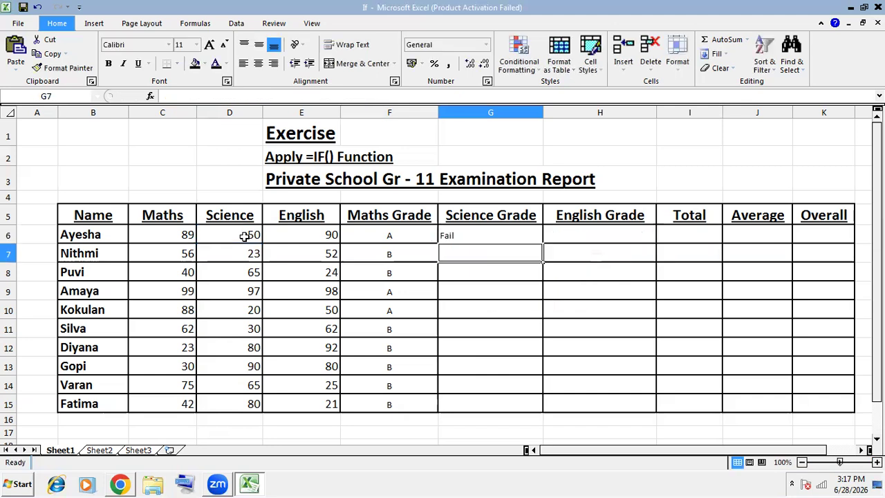
Fill the Science Grade formula from G6 down to G15 and centre the grades in G6:G15 horizontally.
{"action": "left_click", "coordinate": [470, 235]}
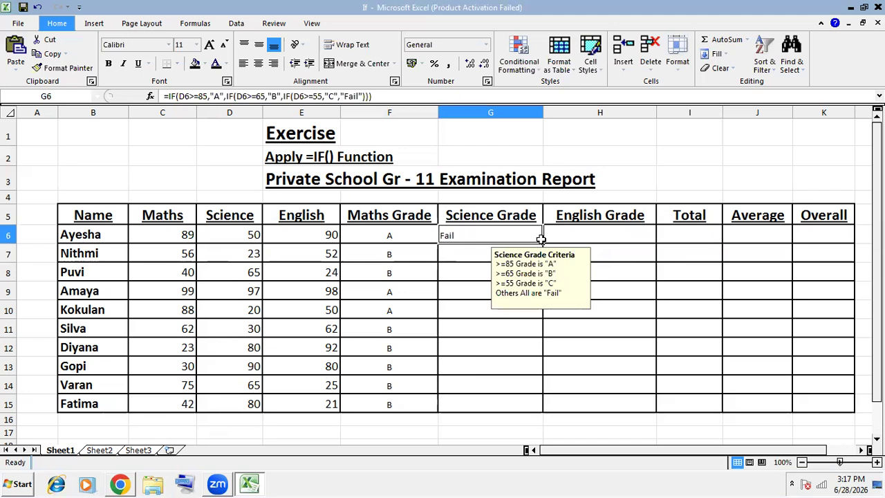
{"action": "left_click_drag", "start_coordinate": [543, 242], "coordinate": [548, 414]}
{"action": "left_click", "coordinate": [586, 381]}
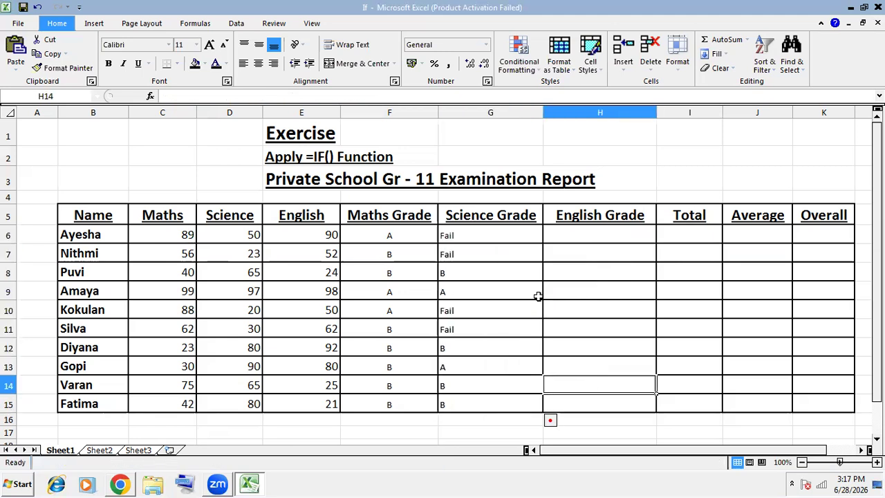
{"action": "left_click_drag", "start_coordinate": [510, 235], "coordinate": [503, 399]}
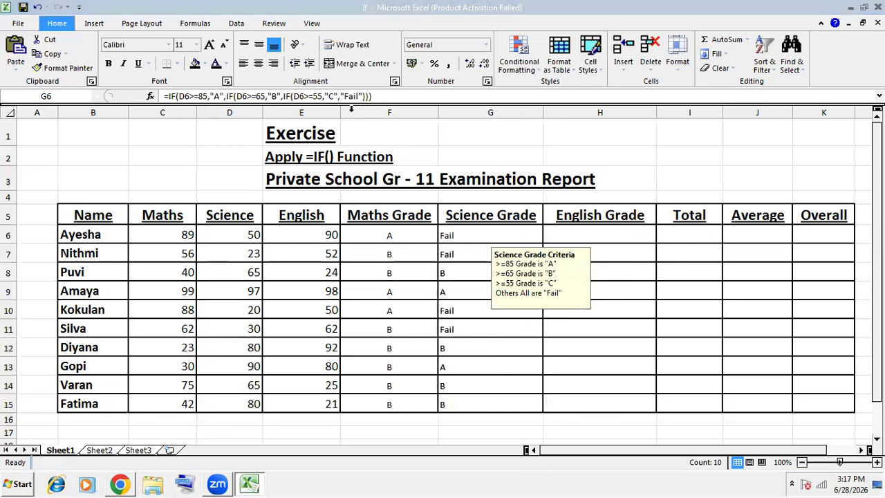
{"action": "left_click", "coordinate": [260, 62]}
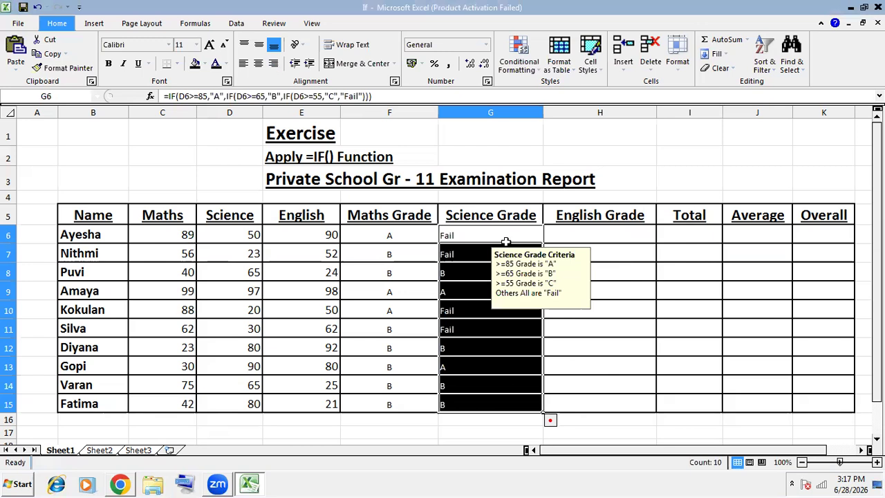
{"action": "left_click", "coordinate": [258, 63]}
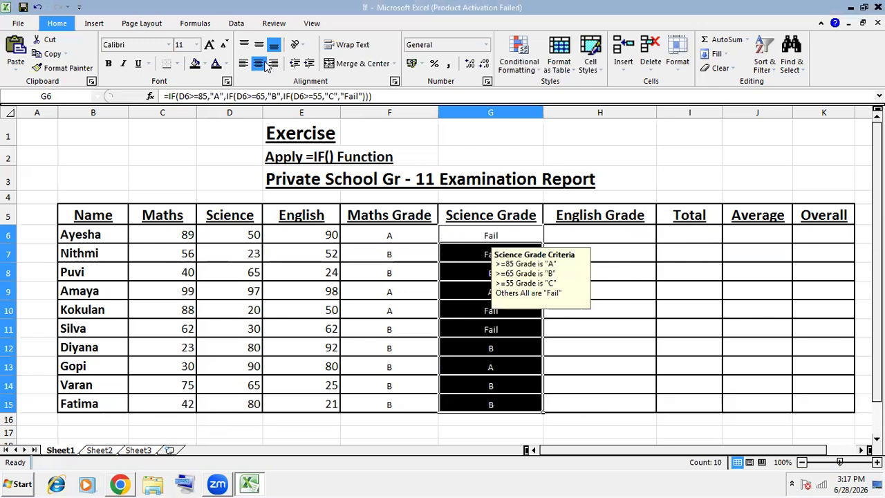
{"action": "left_click", "coordinate": [615, 311]}
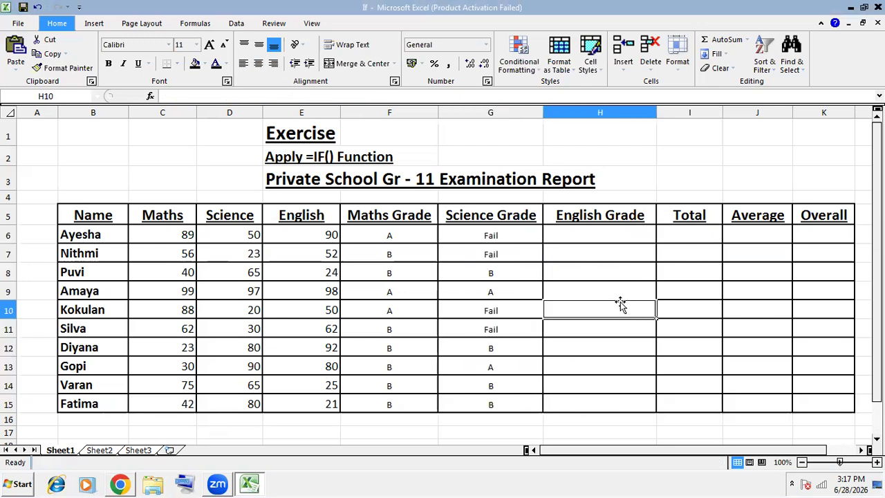
Start the English Grade formula in H6 with =IF, testing E6>=70 and returning "A".
{"action": "left_click", "coordinate": [604, 236]}
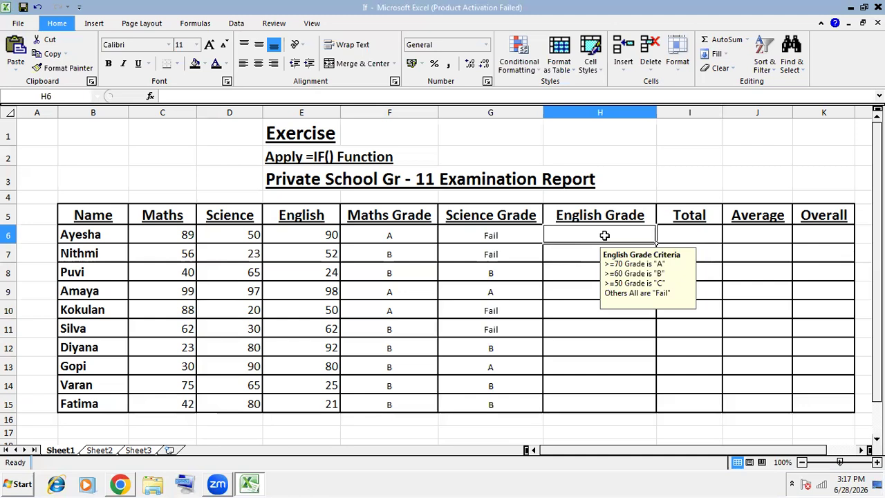
{"action": "type", "text": "="}
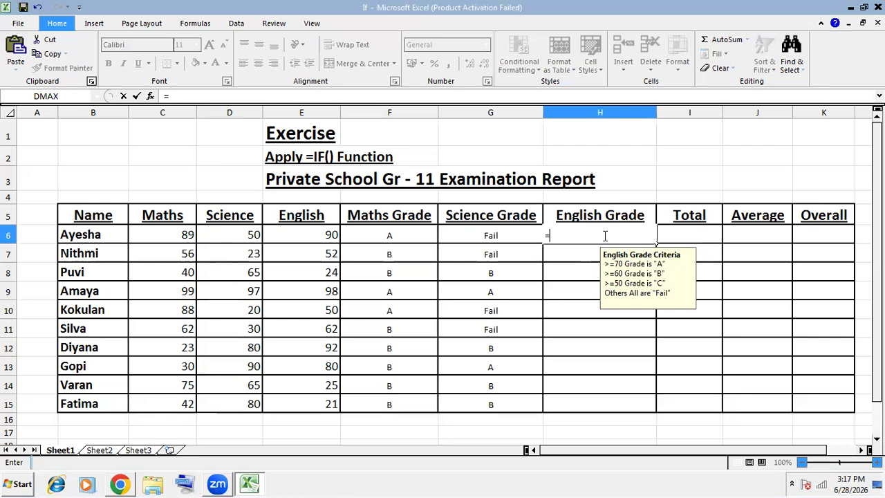
{"action": "type", "text": "if("}
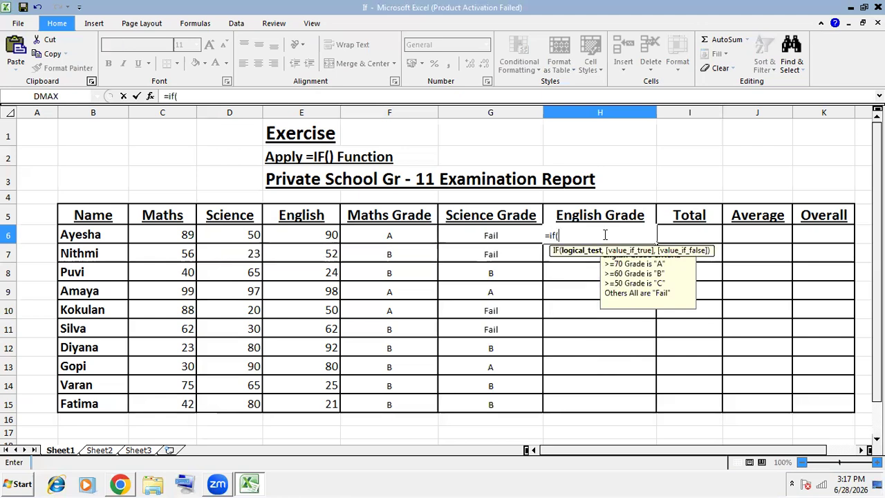
{"action": "left_click", "coordinate": [331, 235]}
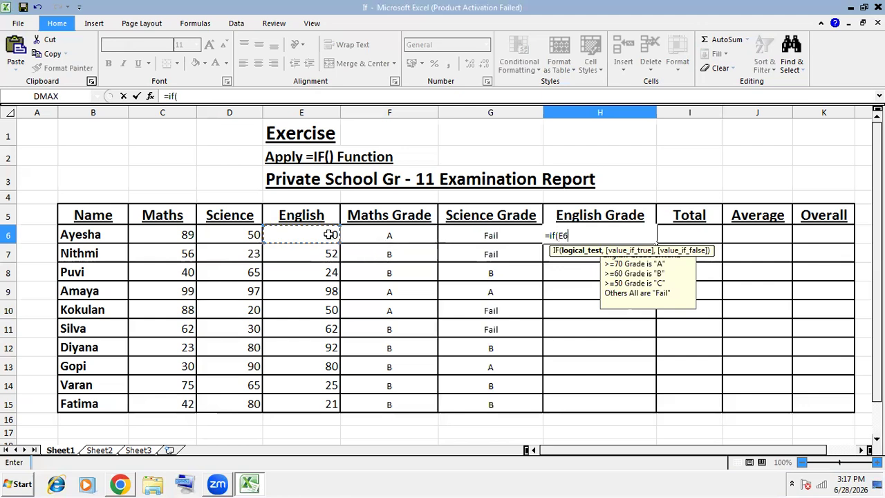
{"action": "type", "text": ">="}
{"action": "type", "text": "70"}
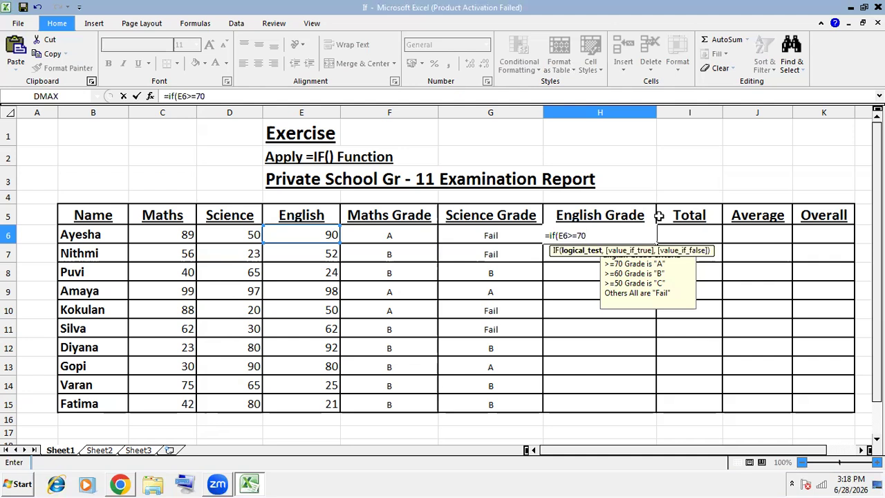
{"action": "type", "text": ",\""}
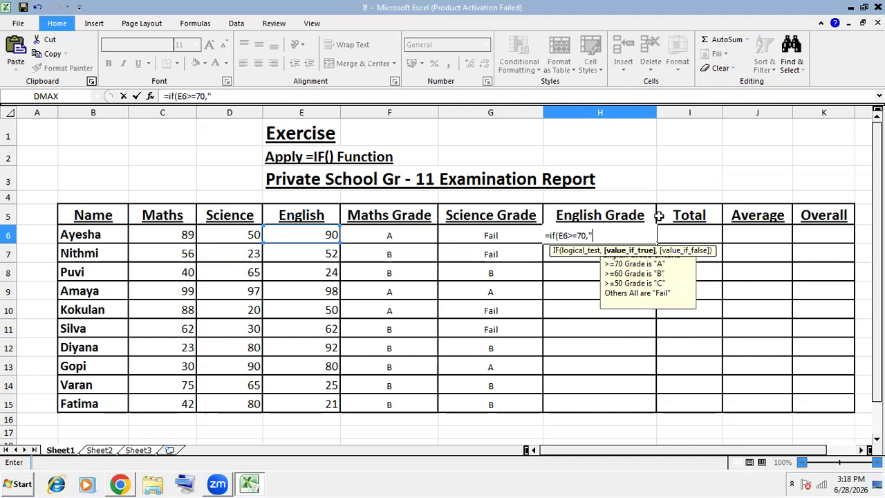
{"action": "type", "text": "A\","}
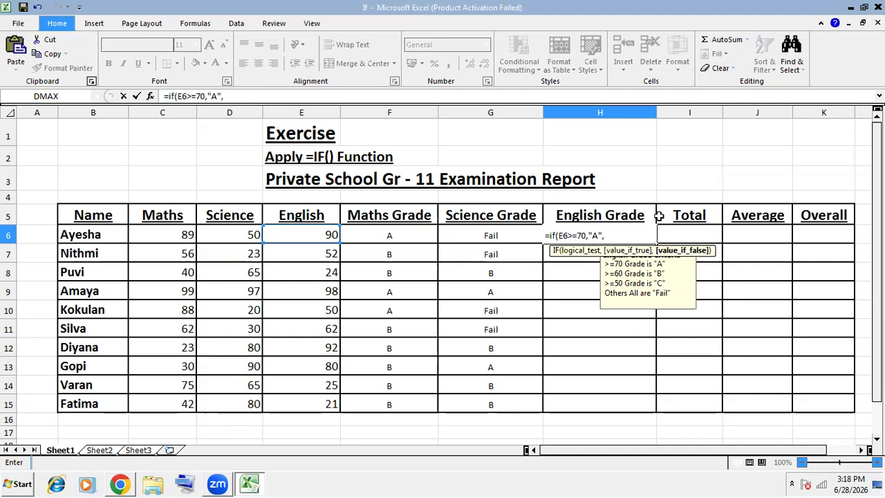
Add a nested IF to the H6 formula that tests E6>=60 and returns "B".
{"action": "type", "text": "if("}
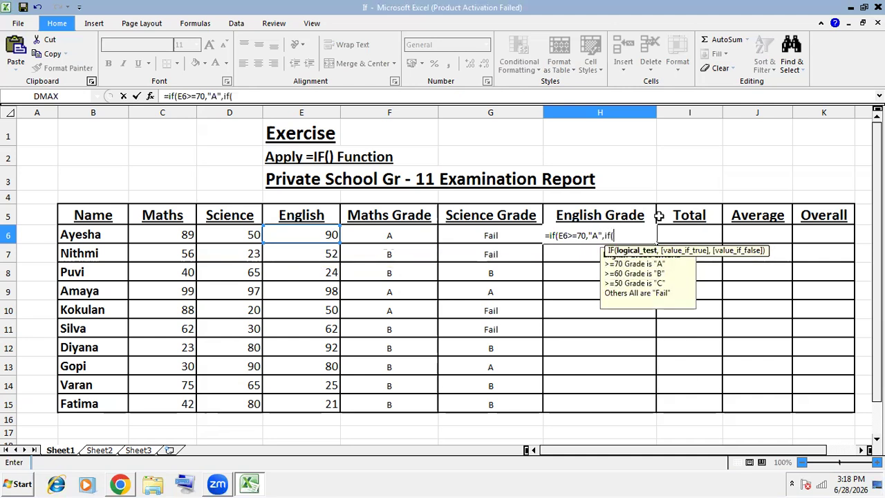
{"action": "left_click", "coordinate": [322, 233]}
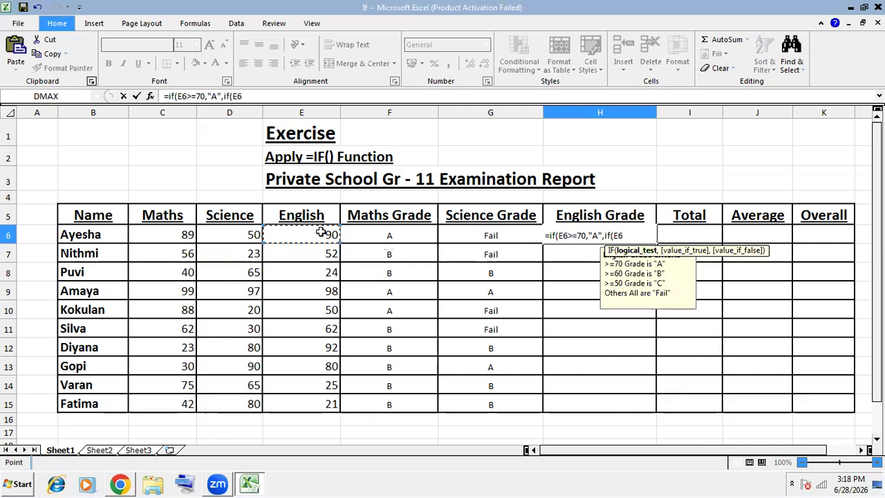
{"action": "type", "text": ">="}
{"action": "type", "text": "60"}
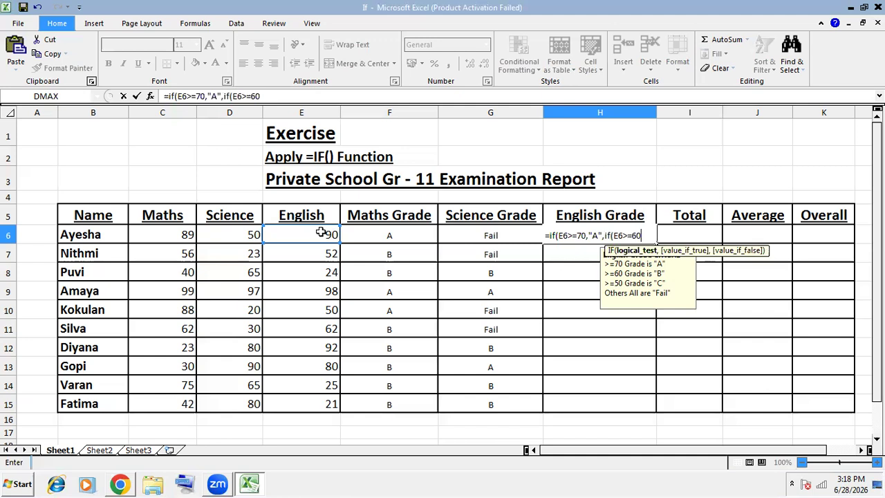
{"action": "type", "text": ",\"B\""}
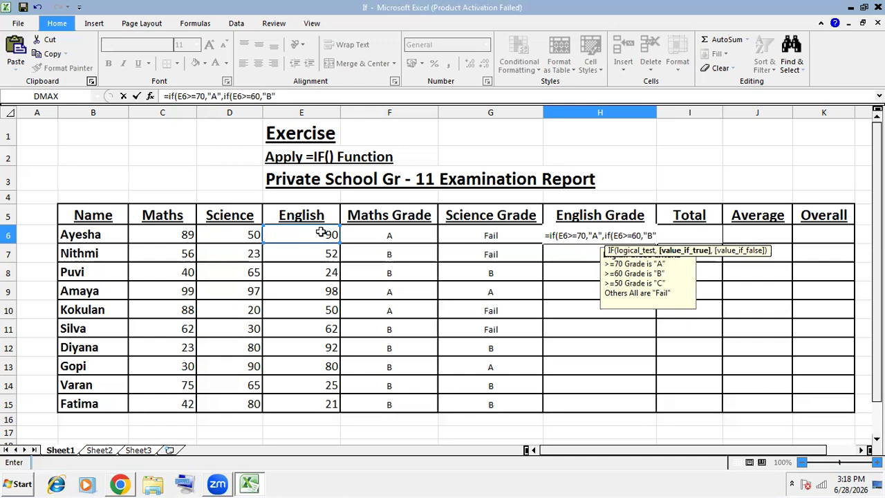
Add a third nested IF testing E6>=50, returning "C" or otherwise "Fail", close all parentheses and enter the English Grade formula.
{"action": "type", "text": ",if"}
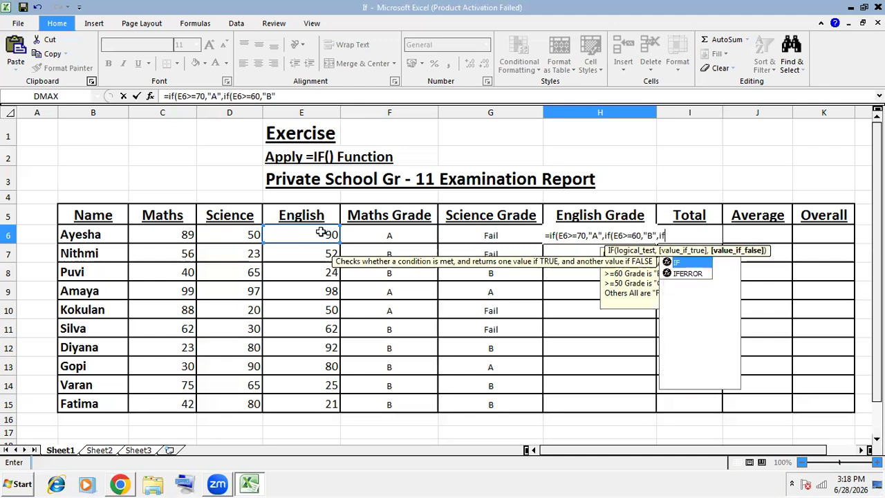
{"action": "type", "text": "("}
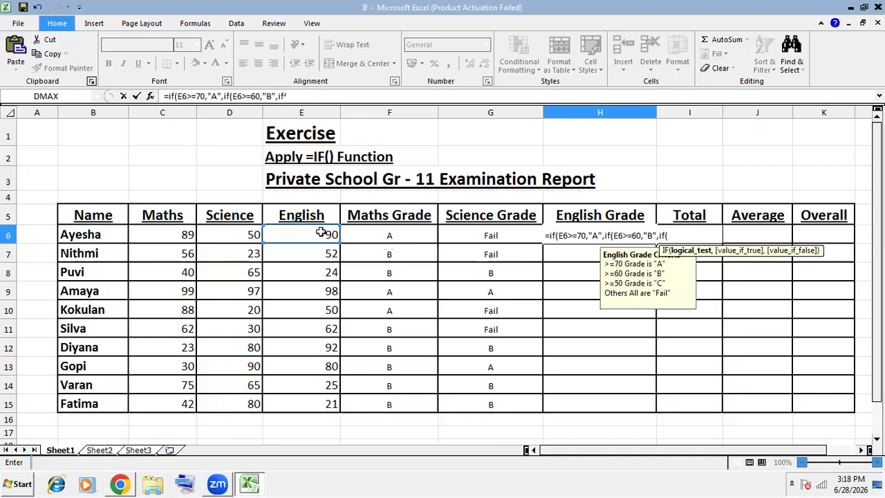
{"action": "left_click", "coordinate": [331, 235]}
{"action": "type", "text": ">=50"}
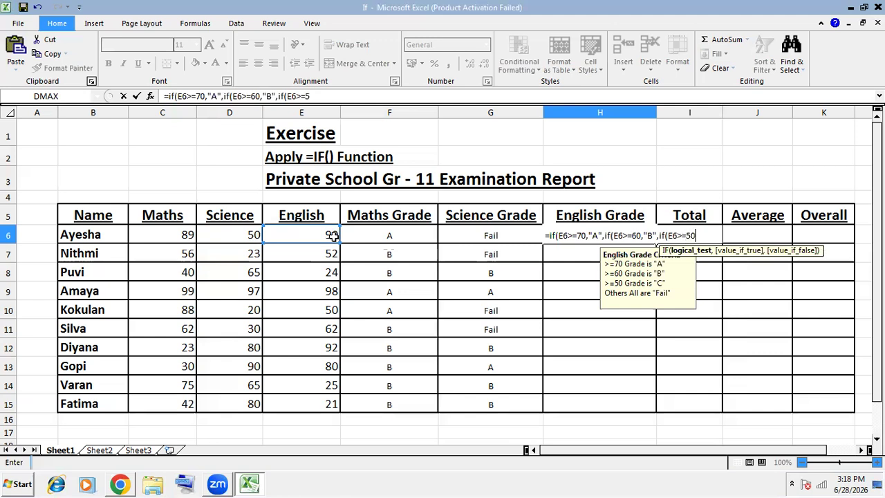
{"action": "type", "text": ","}
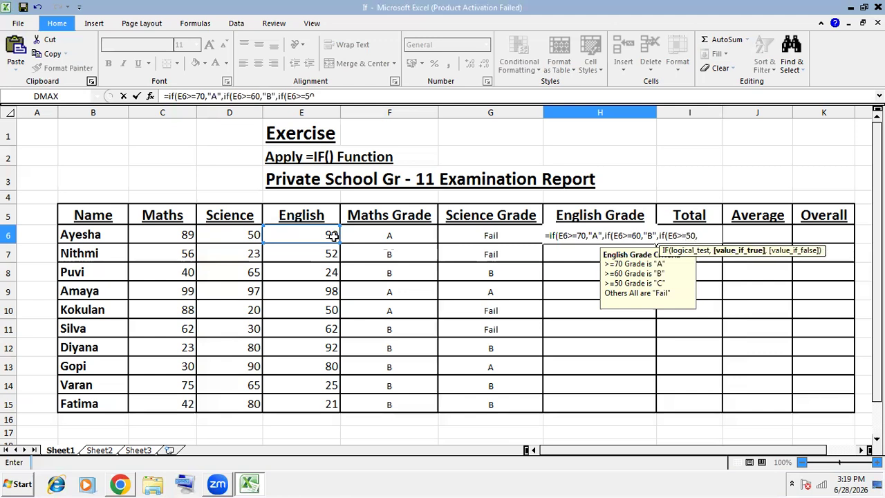
{"action": "type", "text": "\"C\",\"Fa"}
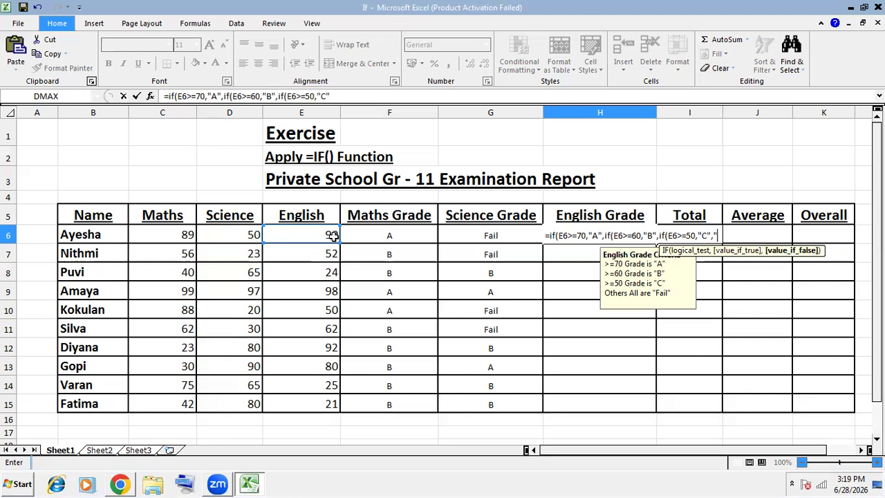
{"action": "type", "text": "il\")))"}
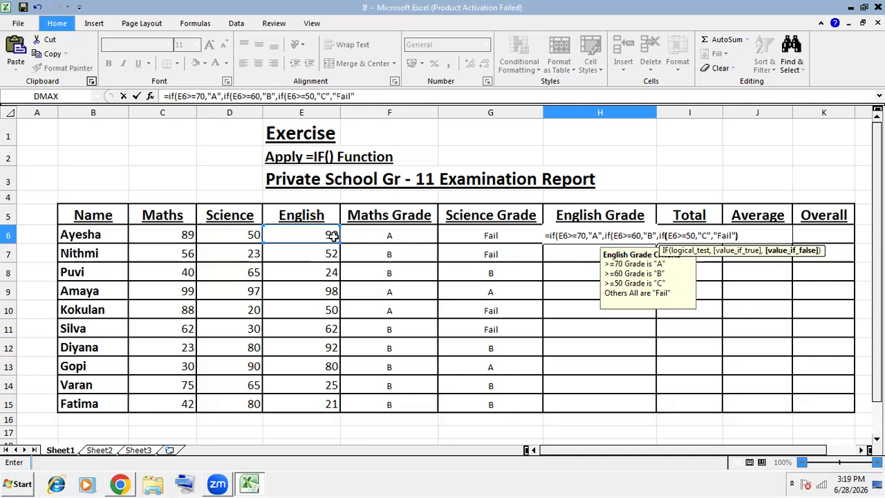
{"action": "key", "text": "Return"}
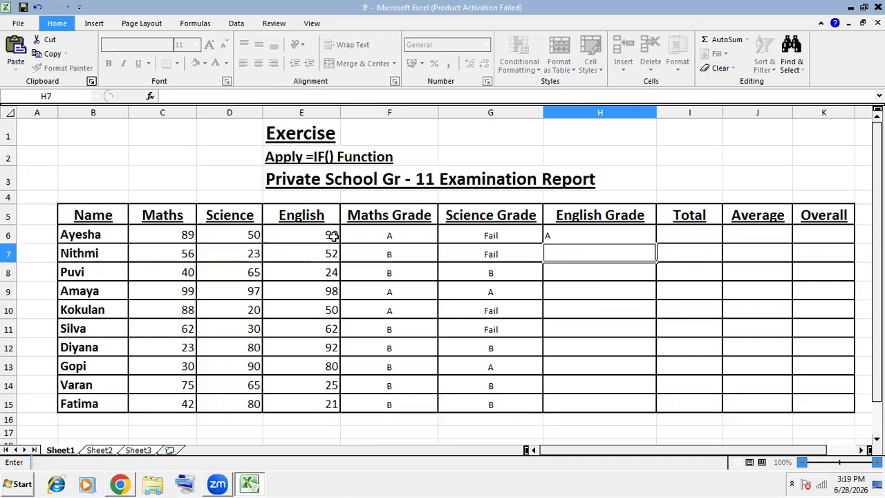
Fill the English Grade formula from H6 down to H15 and centre the grades in H6:H15 horizontally.
{"action": "left_click", "coordinate": [614, 236]}
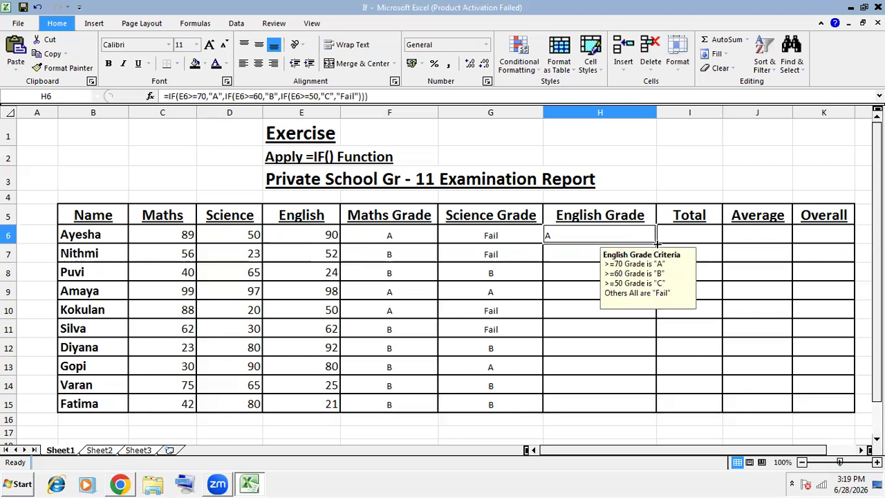
{"action": "left_click_drag", "start_coordinate": [655, 244], "coordinate": [653, 409]}
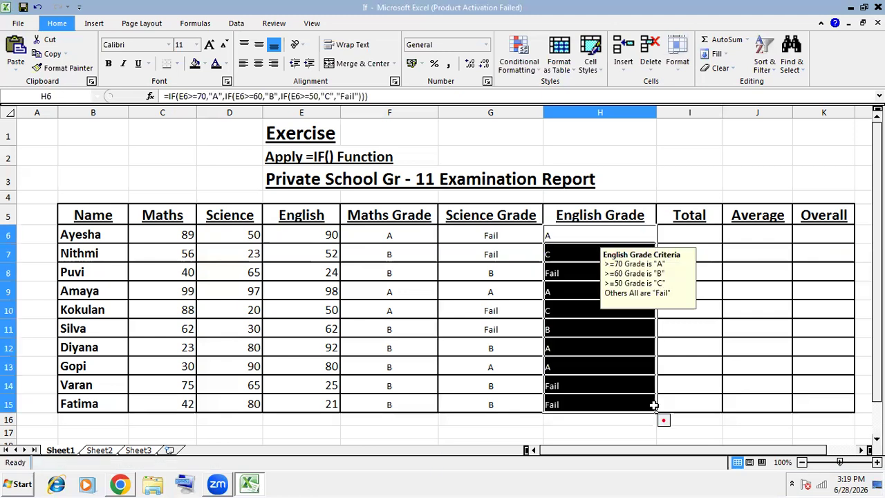
{"action": "left_click_drag", "start_coordinate": [593, 235], "coordinate": [596, 407]}
{"action": "left_click", "coordinate": [257, 63]}
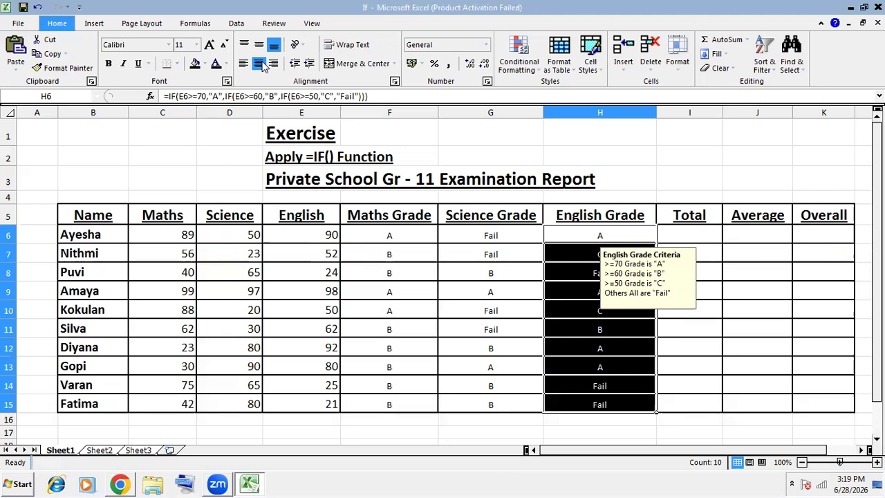
{"action": "left_click", "coordinate": [697, 311]}
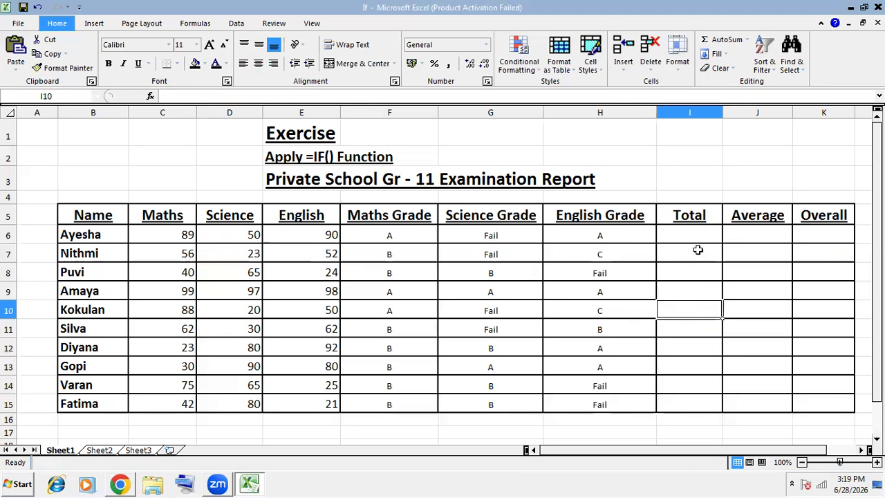
Enter =SUM(C6:E6) as the Total in I6 and fill the formula down to I15.
{"action": "left_click", "coordinate": [696, 235]}
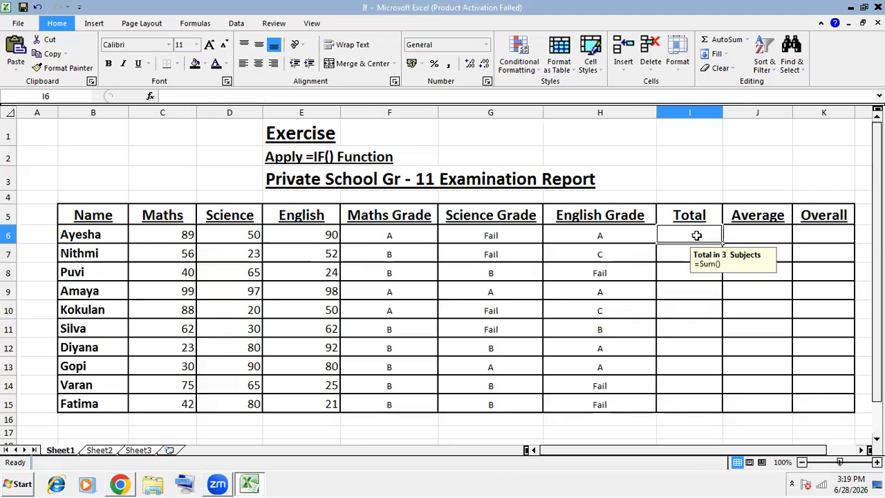
{"action": "type", "text": "=s"}
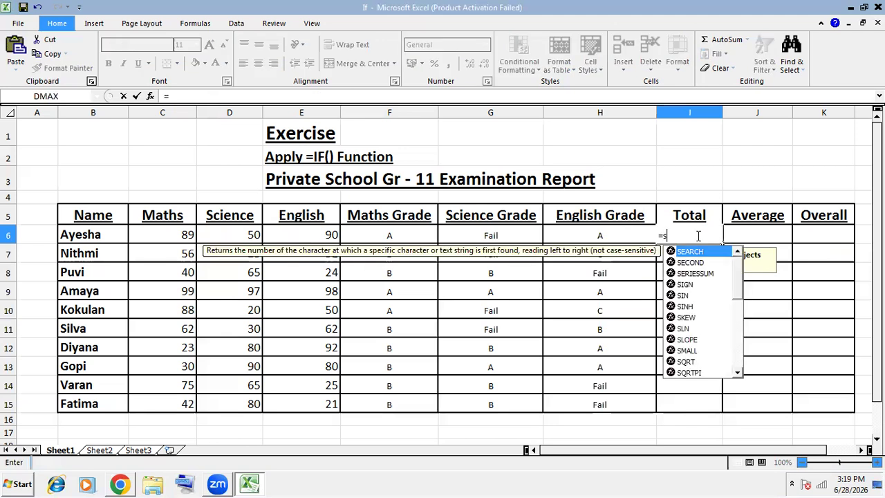
{"action": "type", "text": "um("}
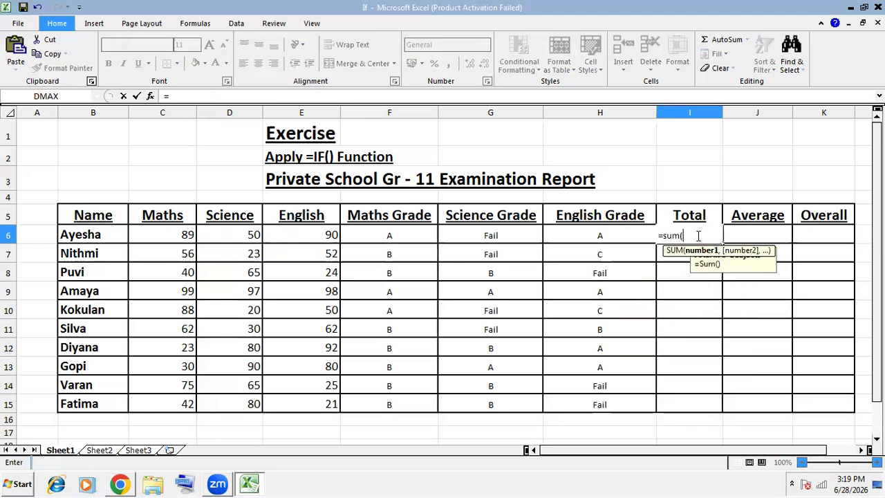
{"action": "left_click_drag", "start_coordinate": [170, 234], "coordinate": [318, 235]}
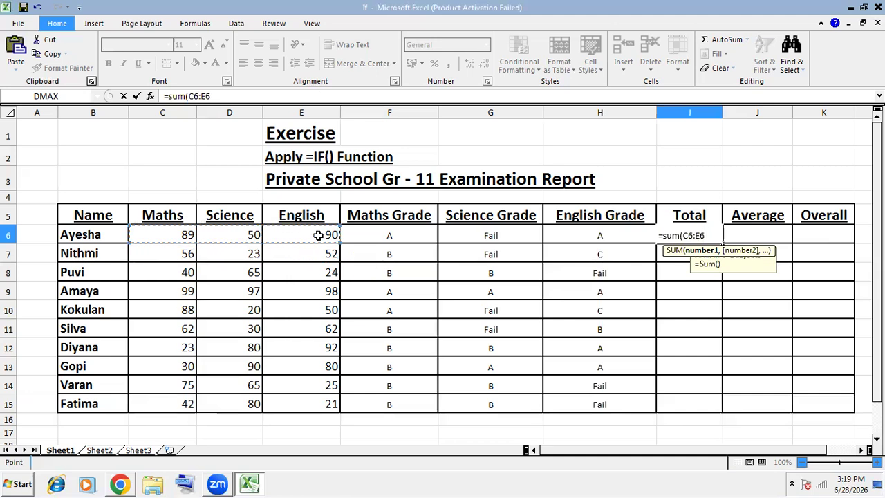
{"action": "key", "text": "Return"}
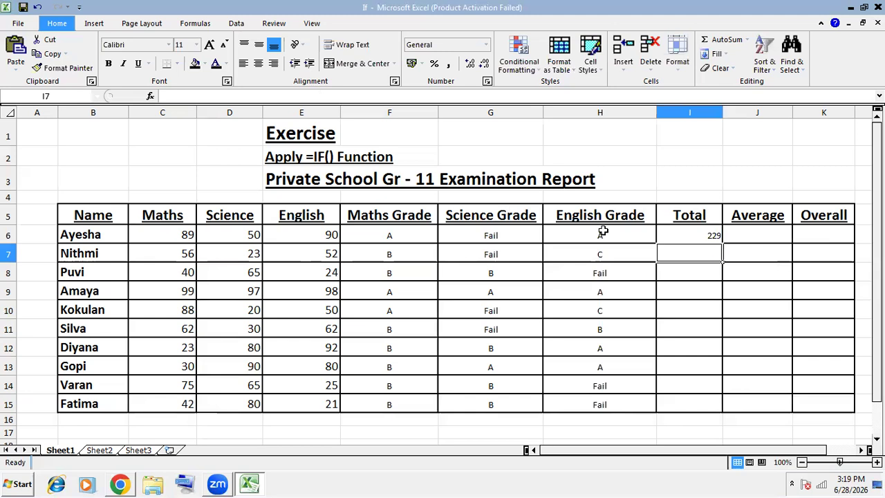
{"action": "left_click", "coordinate": [678, 234]}
{"action": "left_click_drag", "start_coordinate": [721, 243], "coordinate": [731, 414]}
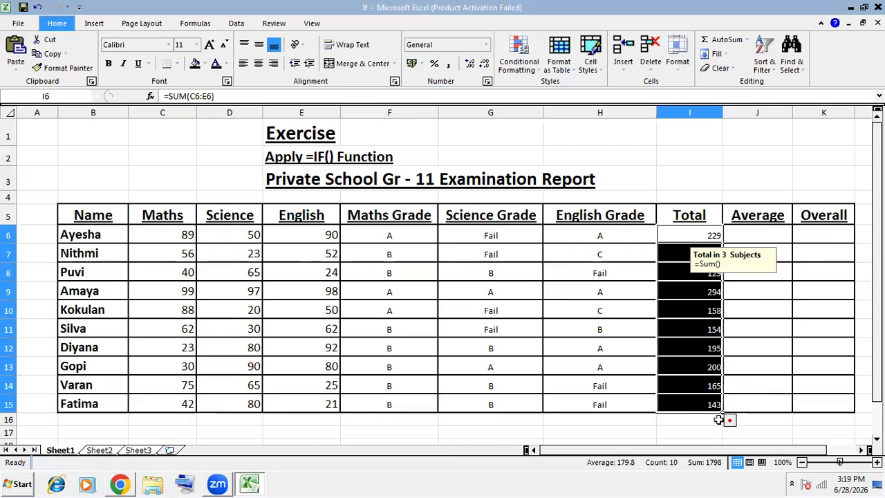
{"action": "left_click", "coordinate": [756, 322]}
Enter =I6/3 as the Average in J6 and fill the formula down to J15.
{"action": "left_click", "coordinate": [758, 234]}
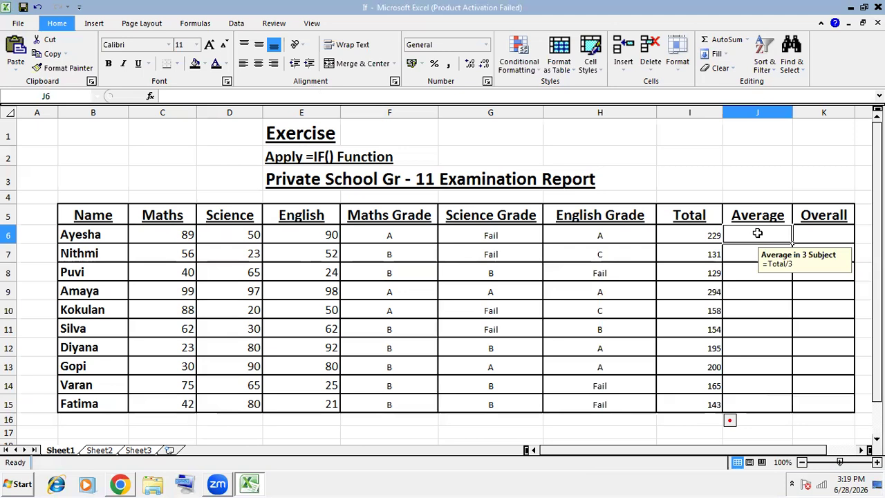
{"action": "type", "text": "="}
{"action": "left_click", "coordinate": [704, 233]}
{"action": "type", "text": "/"}
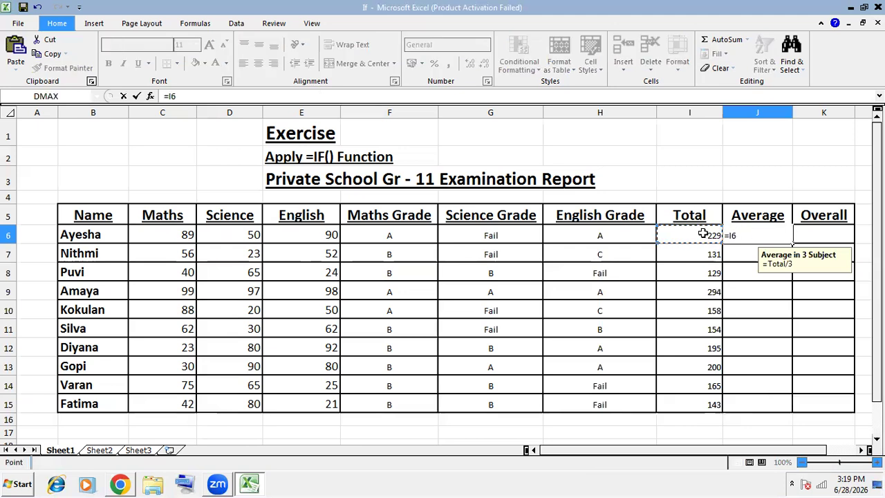
{"action": "type", "text": "3"}
{"action": "key", "text": "Return"}
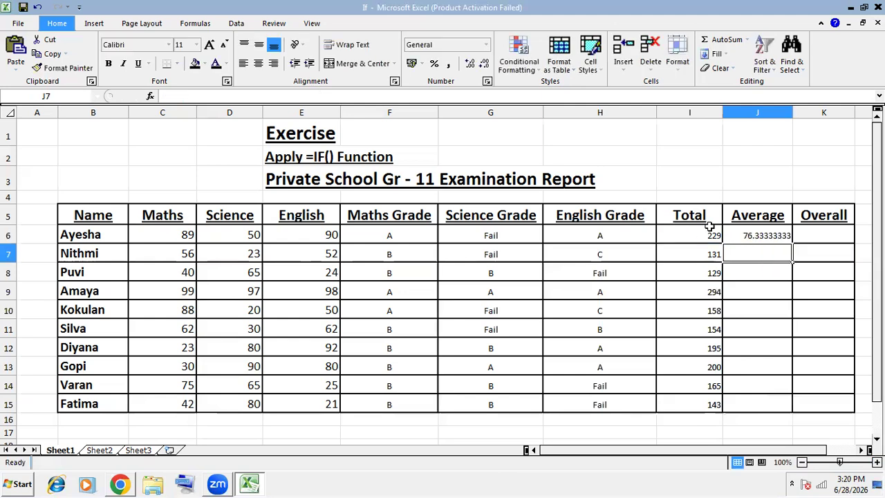
{"action": "left_click", "coordinate": [773, 236]}
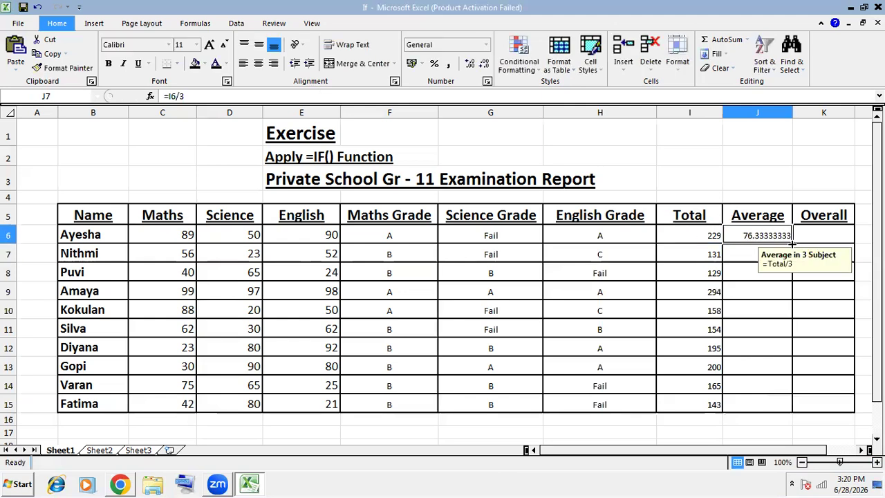
{"action": "left_click_drag", "start_coordinate": [793, 244], "coordinate": [793, 399]}
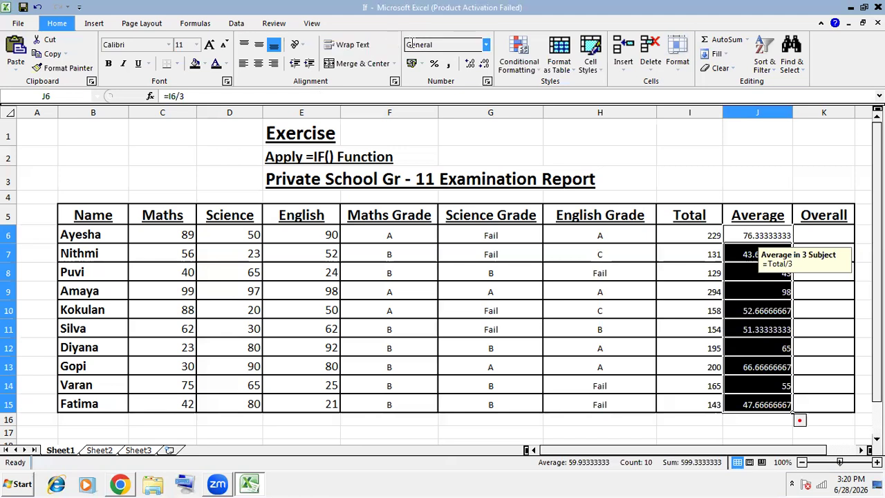
Format the averages in J6:J15 to show two decimal places.
{"action": "left_click", "coordinate": [470, 66]}
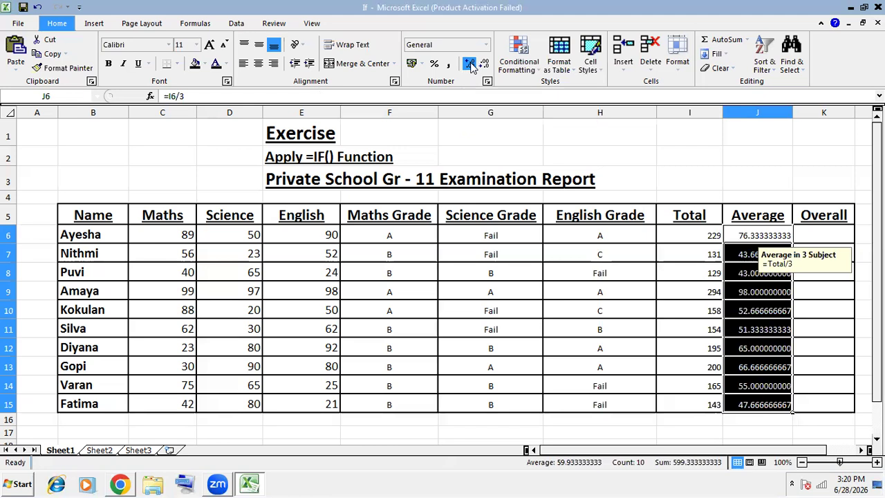
{"action": "left_click", "coordinate": [483, 63]}
{"action": "left_click", "coordinate": [482, 64]}
{"action": "left_click", "coordinate": [482, 64]}
{"action": "left_click", "coordinate": [483, 64]}
{"action": "left_click", "coordinate": [483, 64]}
{"action": "left_click", "coordinate": [482, 63]}
{"action": "left_click", "coordinate": [482, 64]}
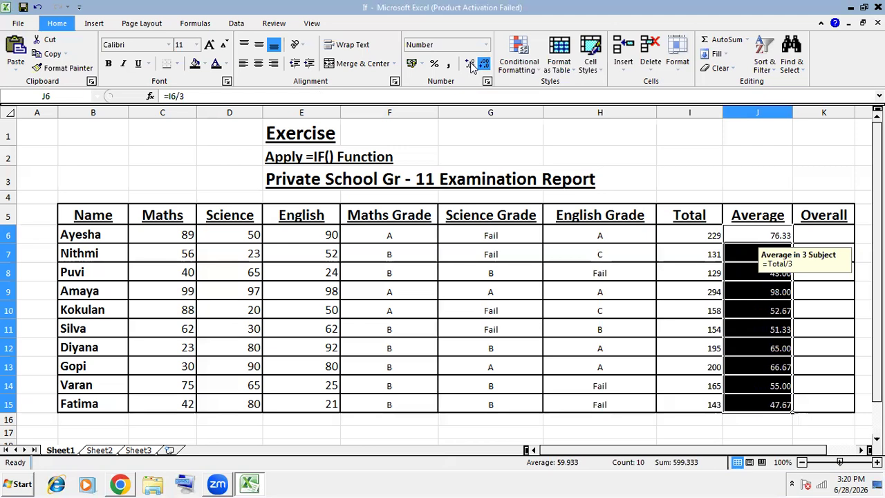
{"action": "left_click", "coordinate": [748, 169]}
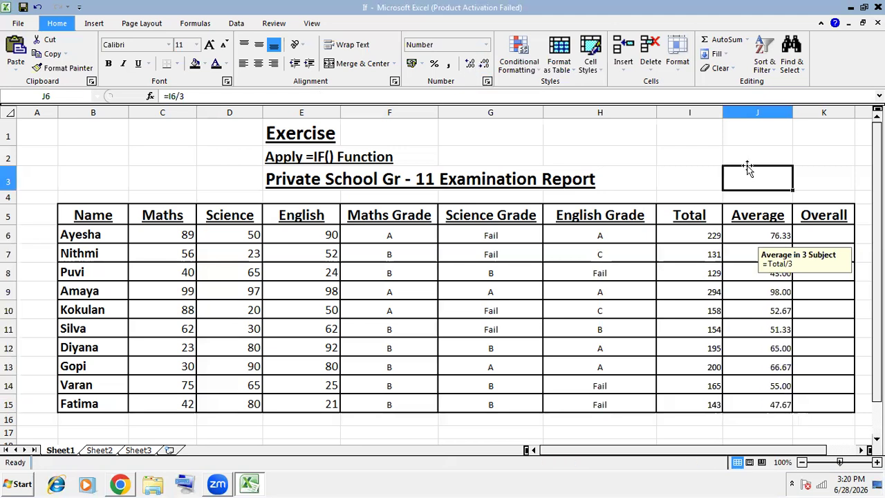
{"action": "left_click", "coordinate": [831, 235]}
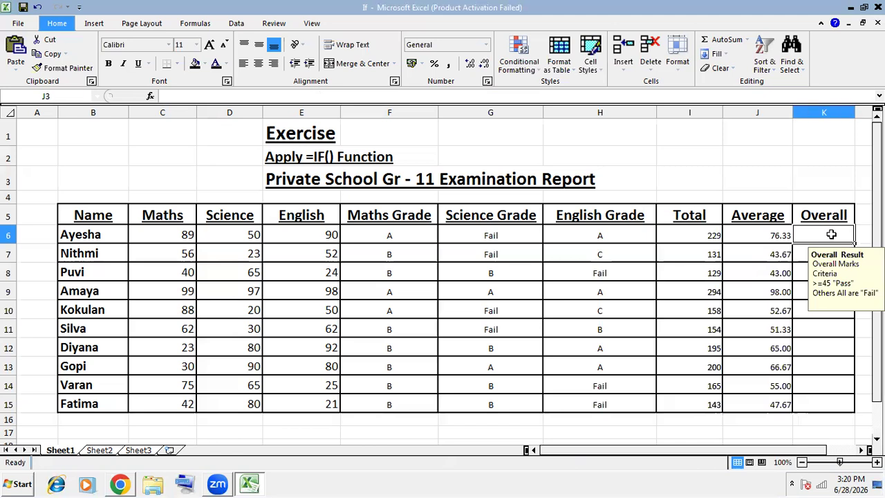
{"action": "type", "text": "=i"}
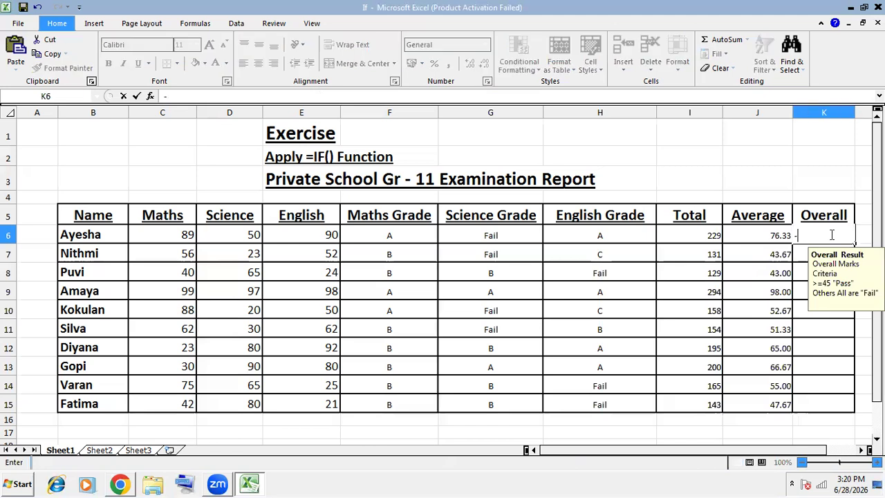
{"action": "type", "text": "f("}
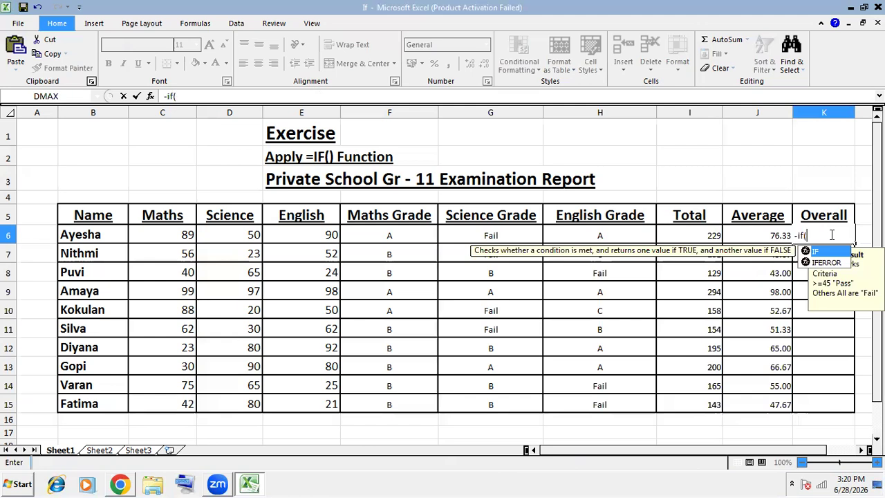
{"action": "key", "text": "BackSpace"}
{"action": "key", "text": "BackSpace"}
{"action": "key", "text": "BackSpace"}
{"action": "key", "text": "BackSpace"}
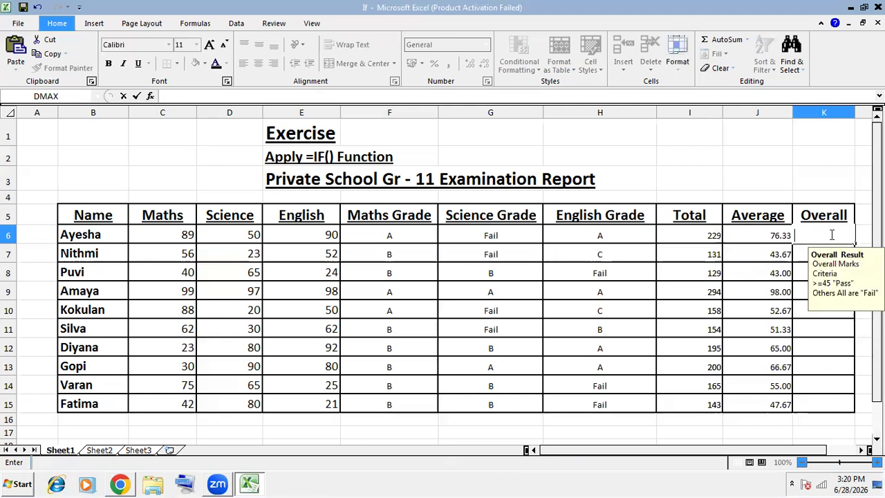
Enter the Overall formula in K6 with =IF, testing J6>=45 and returning "Pass" or otherwise "Fail".
{"action": "type", "text": "="}
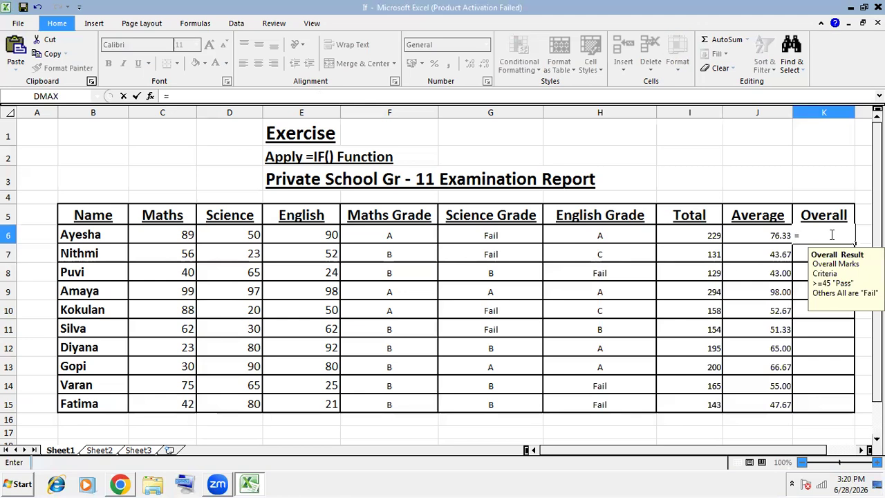
{"action": "type", "text": "if("}
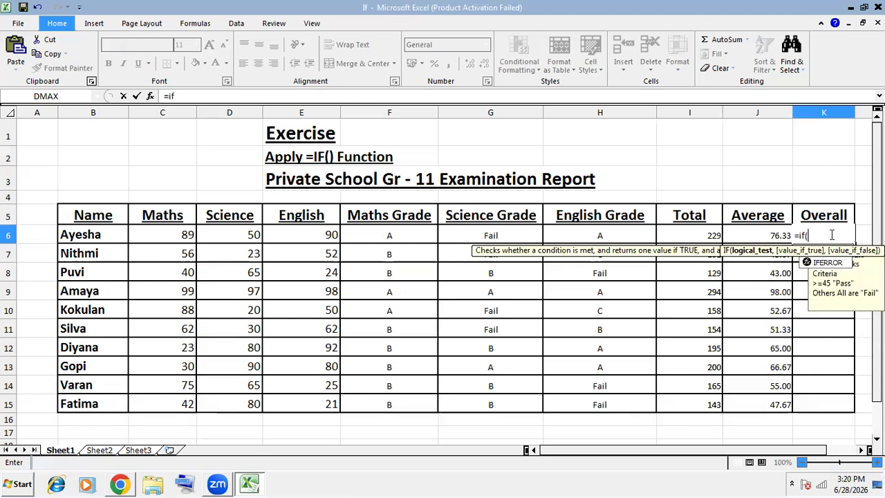
{"action": "left_click", "coordinate": [778, 231]}
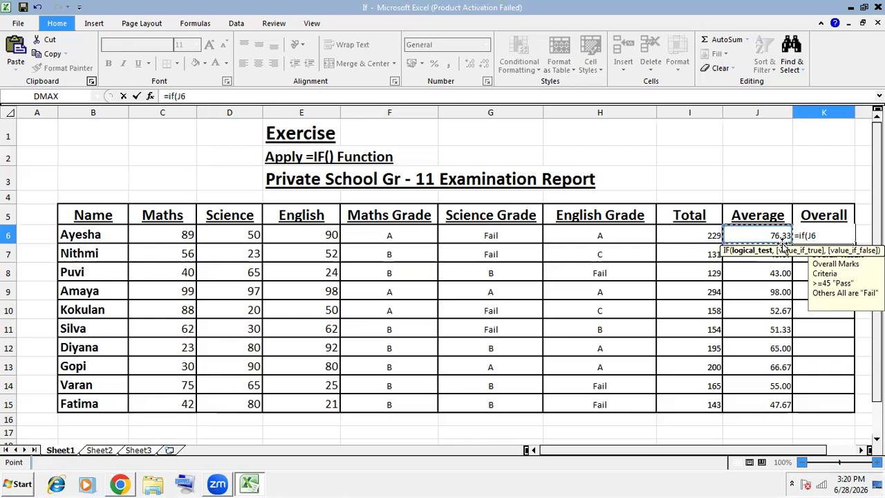
{"action": "type", "text": ">=45,\""}
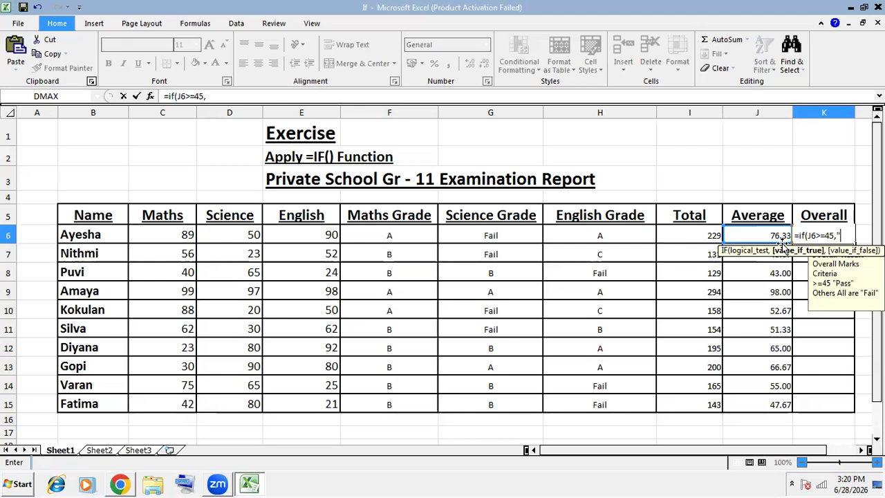
{"action": "type", "text": "Pass\",\""}
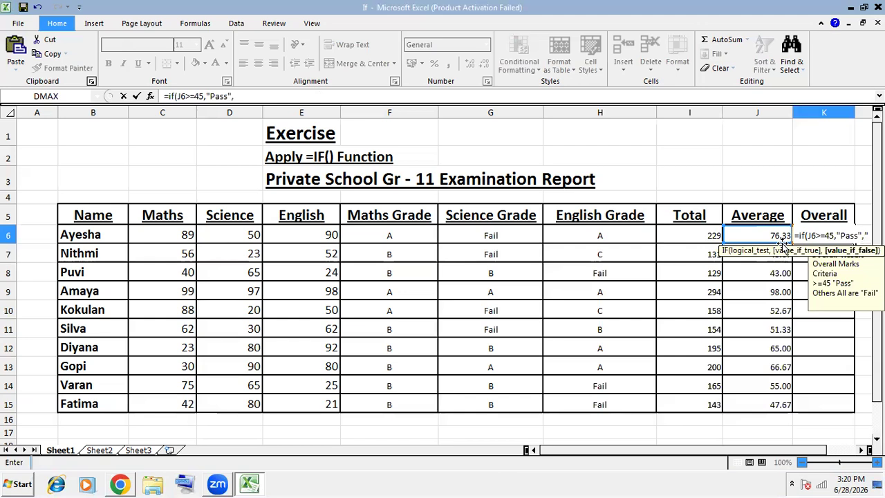
{"action": "type", "text": "Fai"}
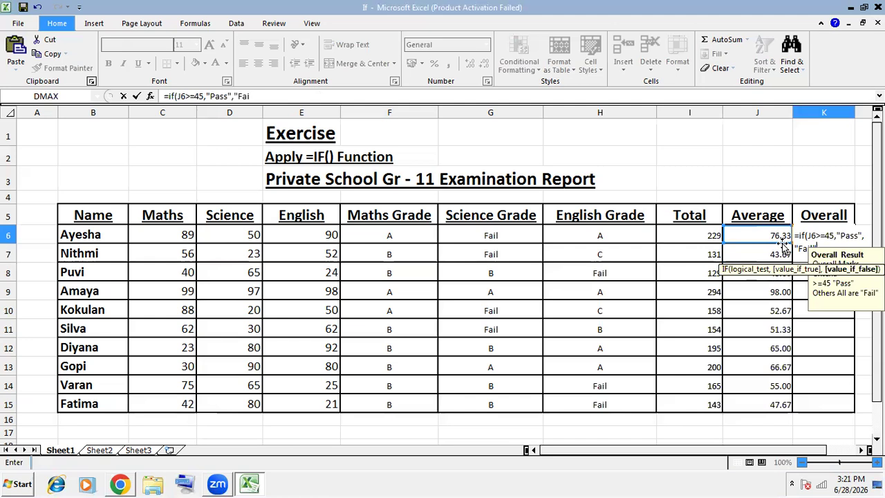
{"action": "type", "text": "l\""}
{"action": "key", "text": "Return"}
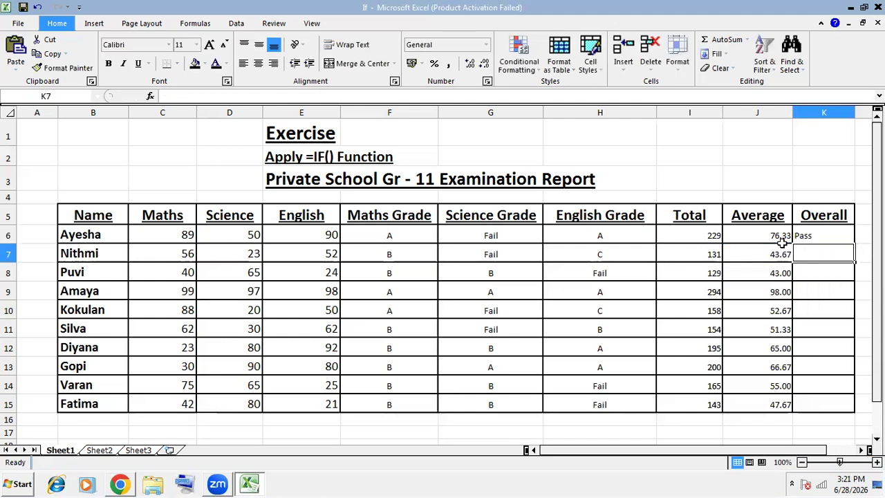
Fill the Overall formula from K6 down to K15 and centre the results in K6:K15 horizontally.
{"action": "left_click", "coordinate": [822, 235]}
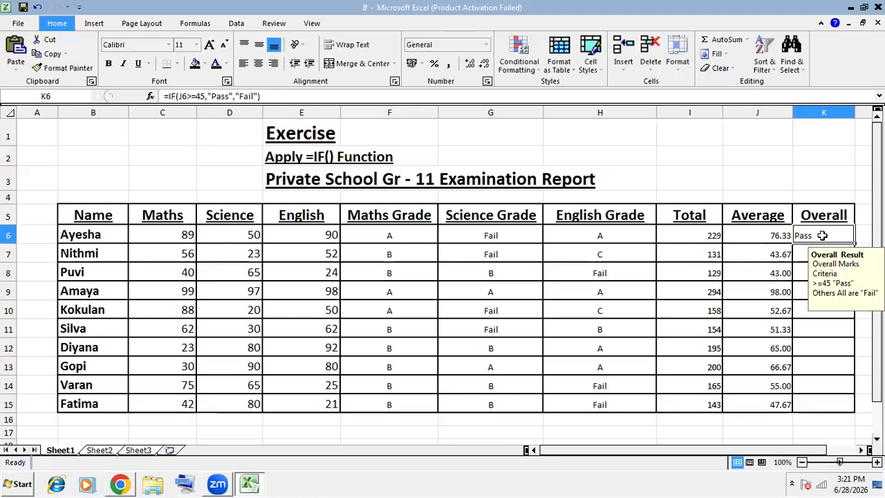
{"action": "left_click_drag", "start_coordinate": [854, 242], "coordinate": [854, 406]}
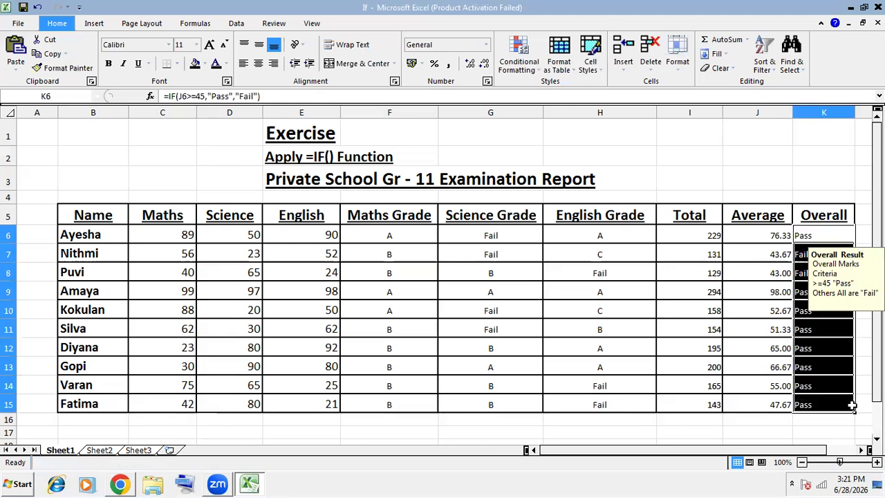
{"action": "left_click", "coordinate": [848, 155]}
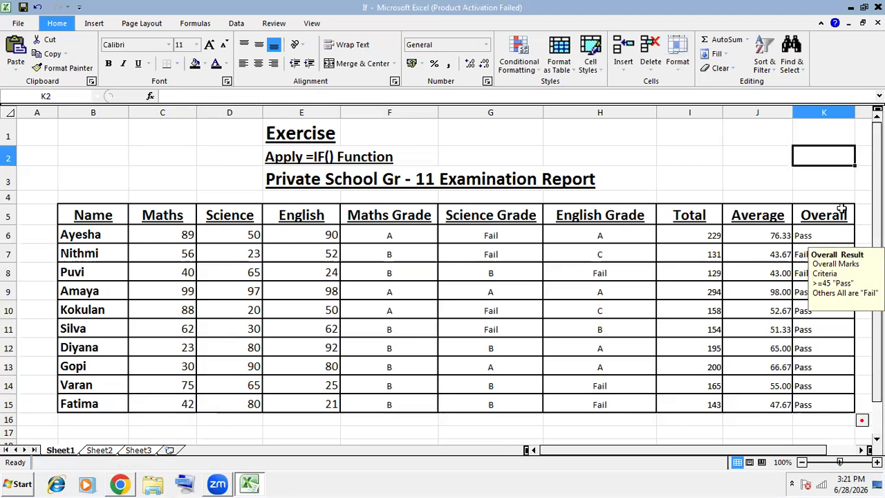
{"action": "left_click_drag", "start_coordinate": [831, 236], "coordinate": [827, 397]}
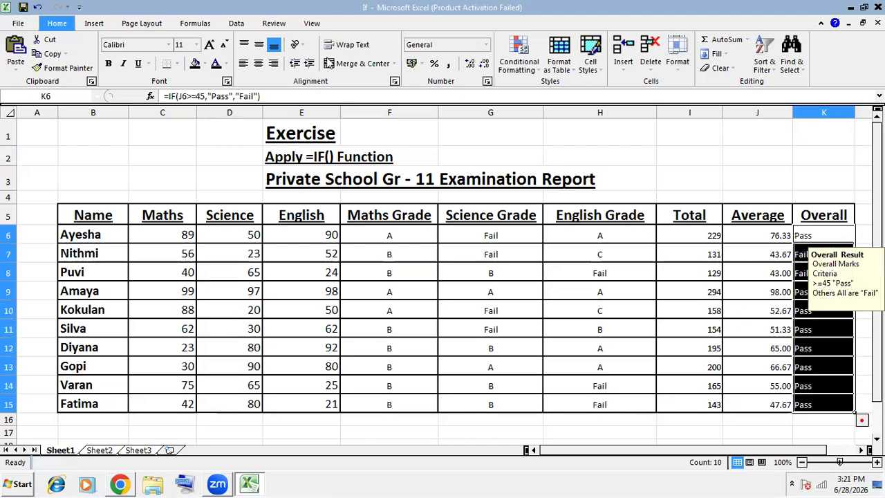
{"action": "left_click", "coordinate": [258, 63]}
{"action": "left_click", "coordinate": [660, 153]}
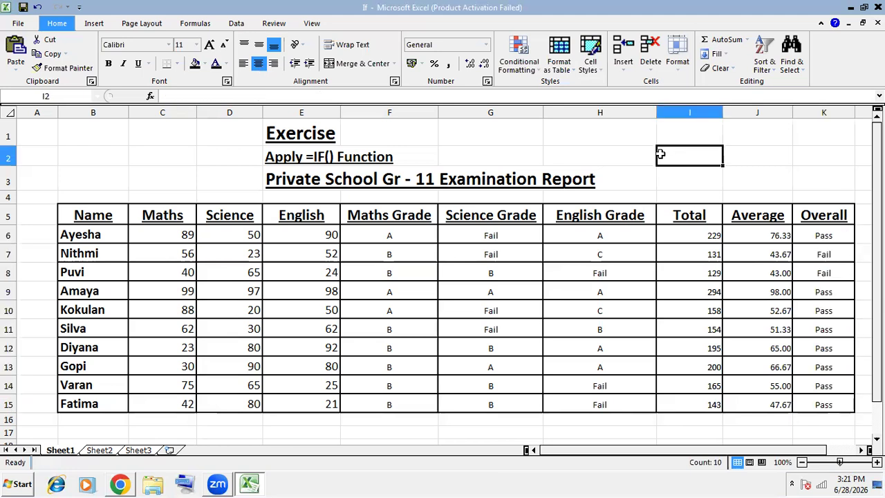